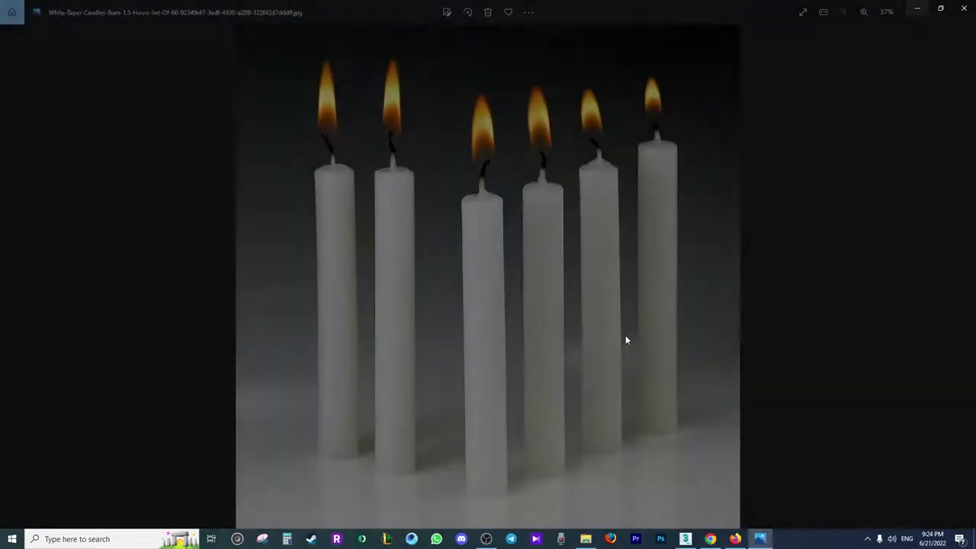
Zoom and pan around the reference candle photo
scroll(450, 142, "up", 2)
scroll(458, 148, "up", 2)
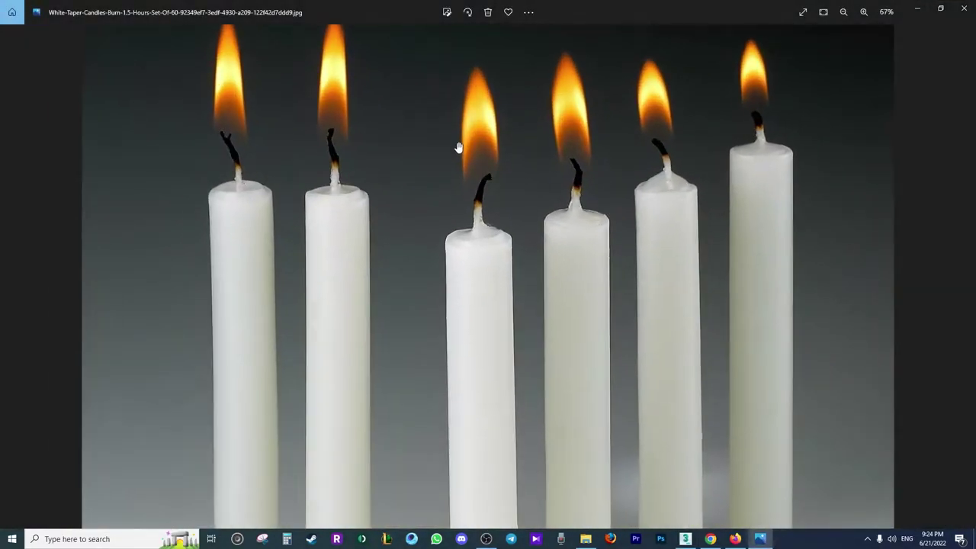
scroll(457, 147, "up", 1)
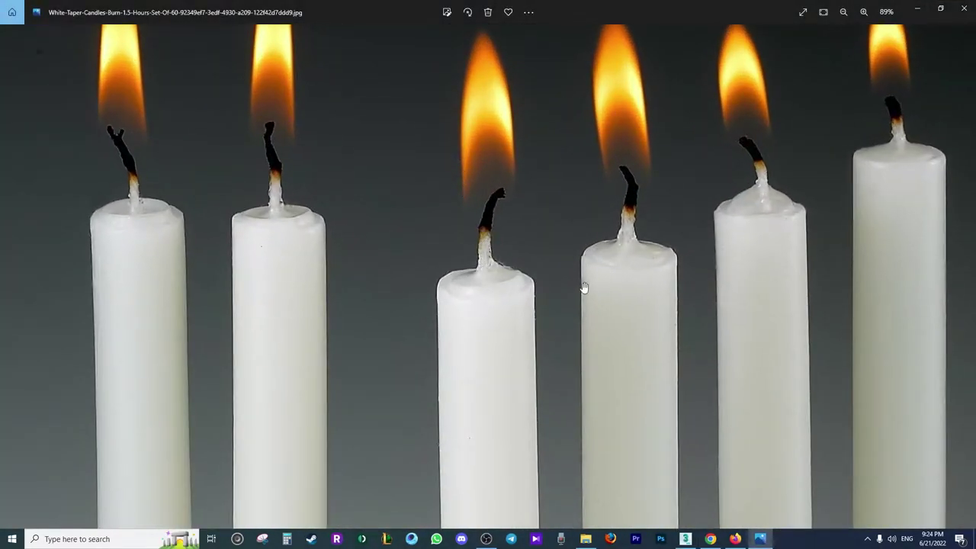
mouse_move(506, 349)
left_mouse_down()
mouse_move(529, 224)
mouse_move(529, 127)
mouse_move(529, 506)
mouse_move(518, 478)
left_mouse_up()
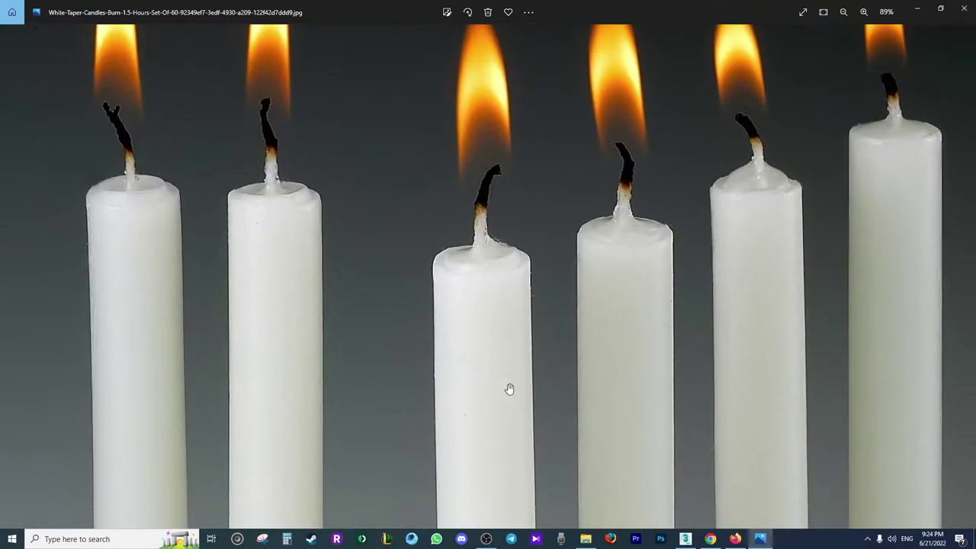
scroll(510, 389, "down", 2)
scroll(508, 382, "down", 2)
scroll(506, 373, "down", 1)
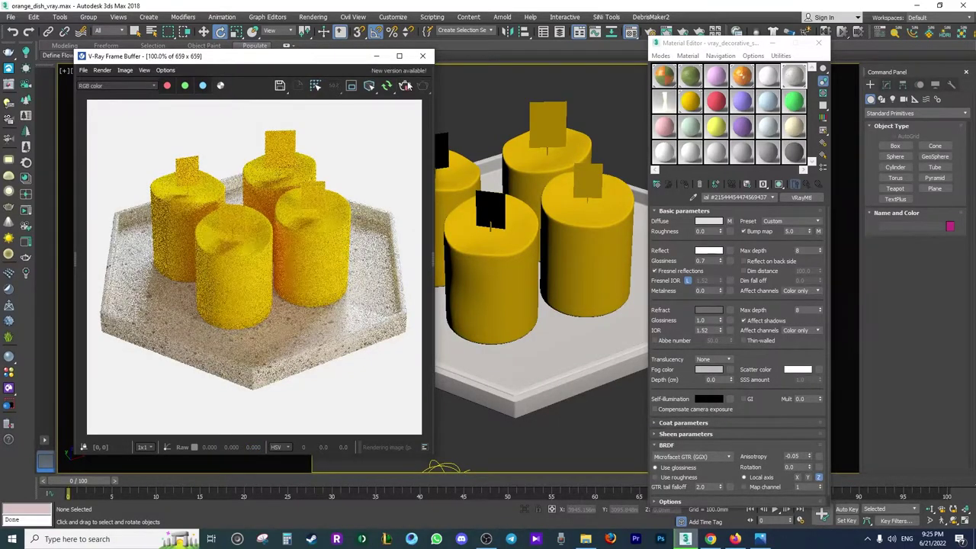
Close the old render, select the front candle's flame card and pick Material #8
left_click(422, 55)
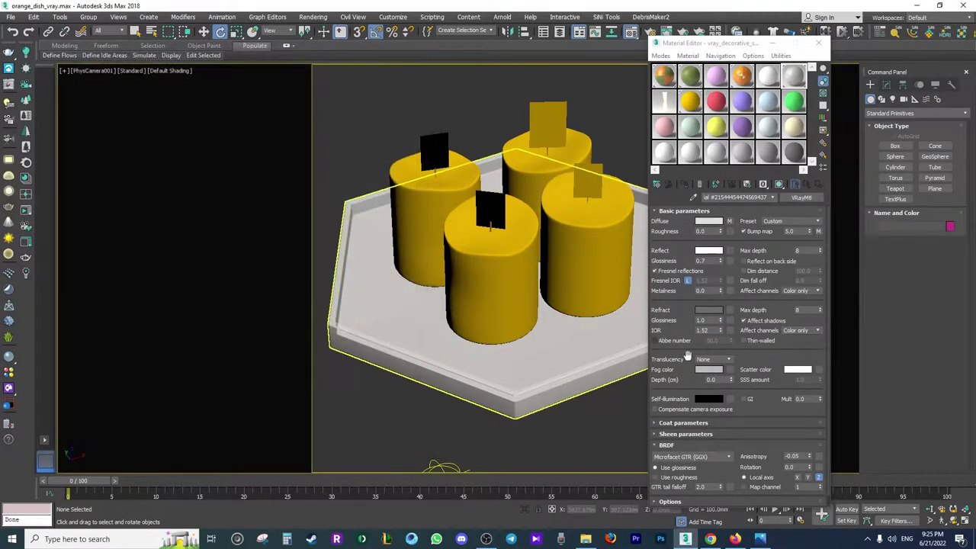
left_click(489, 212)
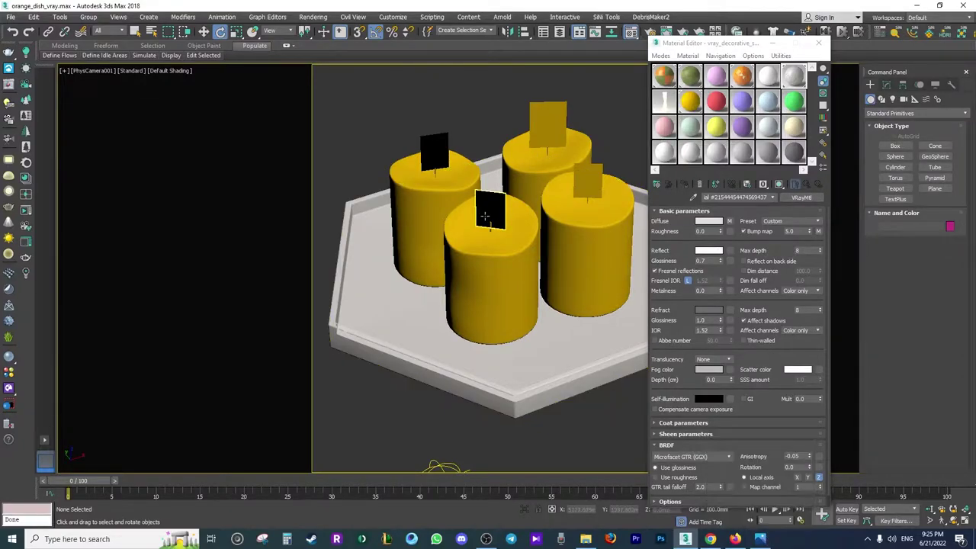
left_click(702, 107)
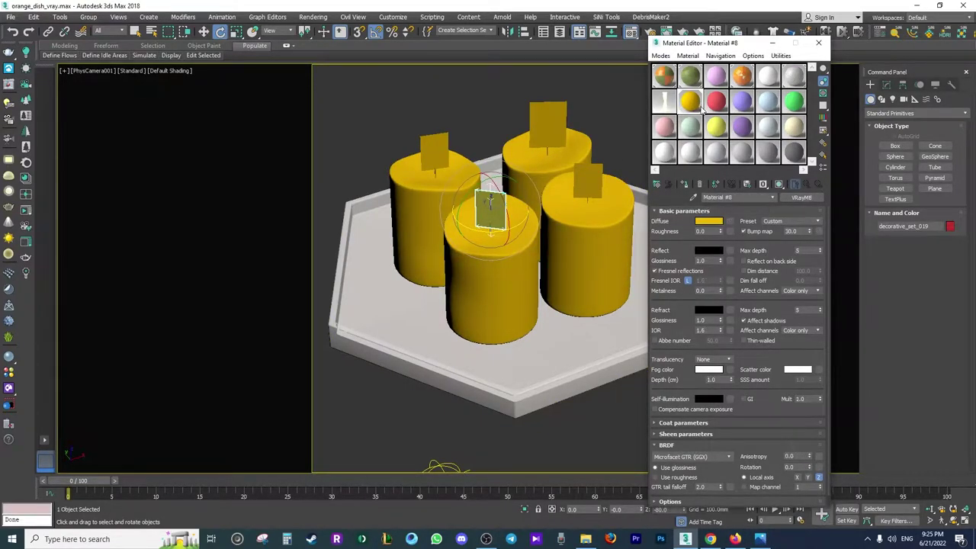
Convert Material #8 to a VRayLightMtl and give its Color a Bitmap map
left_click(801, 199)
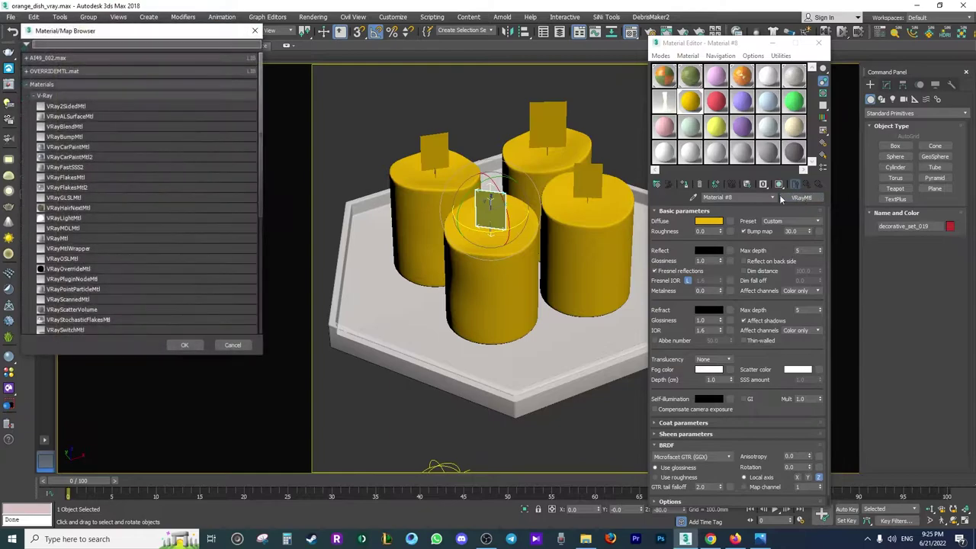
double_click(58, 218)
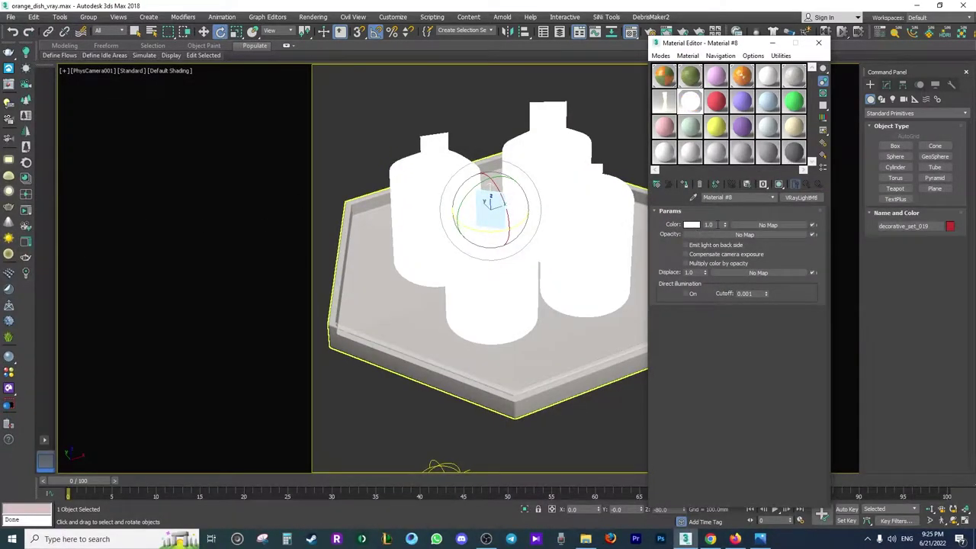
left_click(763, 225)
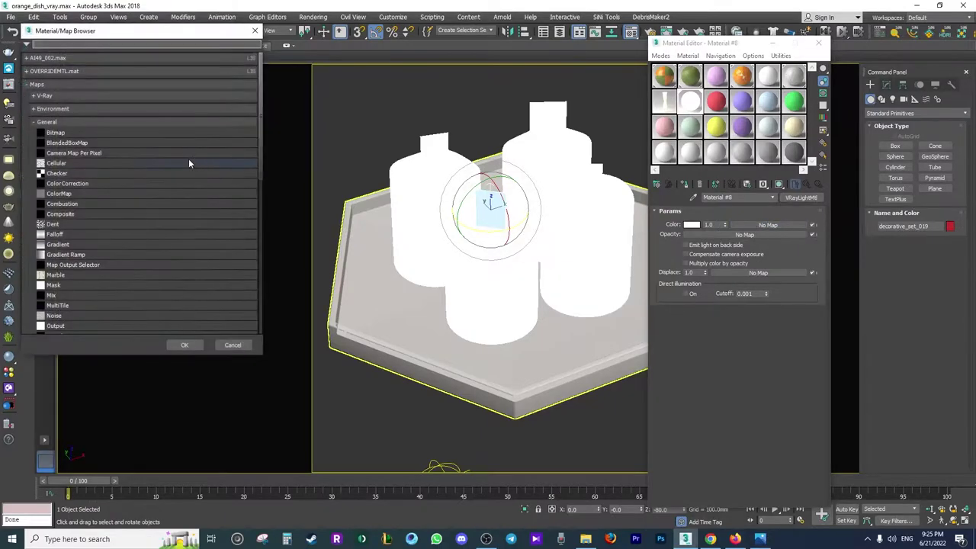
double_click(66, 137)
Preview candle_diff and the flame images from the maps folder in Photos
left_click(95, 82)
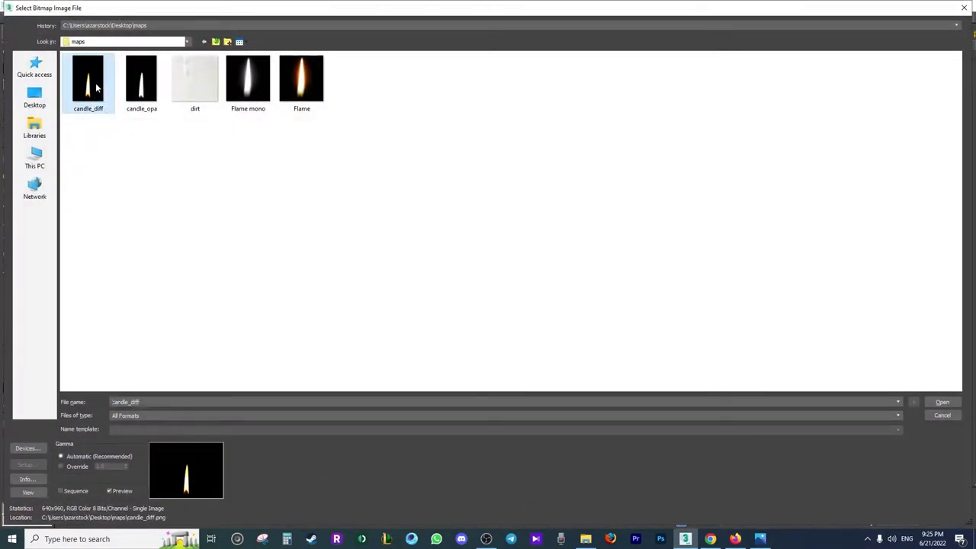
right_click(95, 82)
left_click(110, 104)
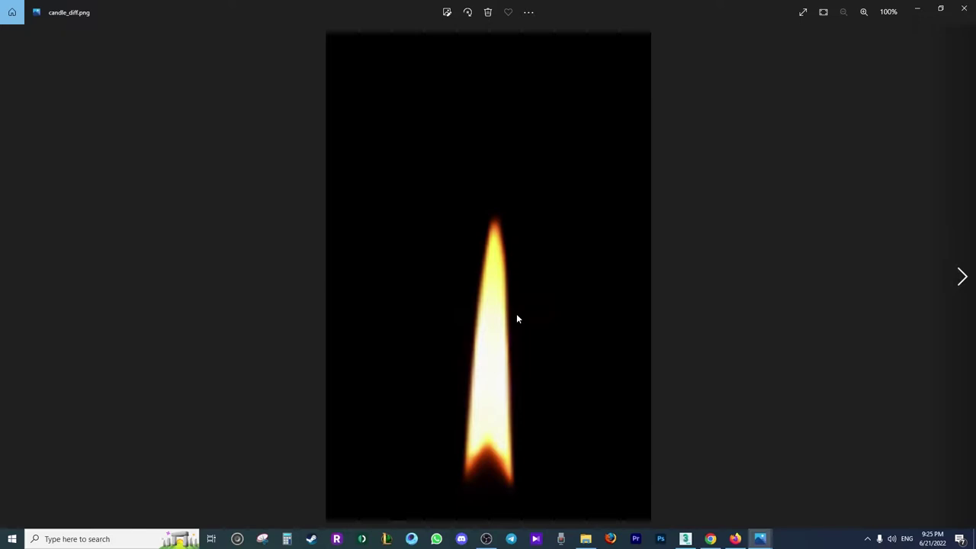
key("Right")
key("Right")
key("Right")
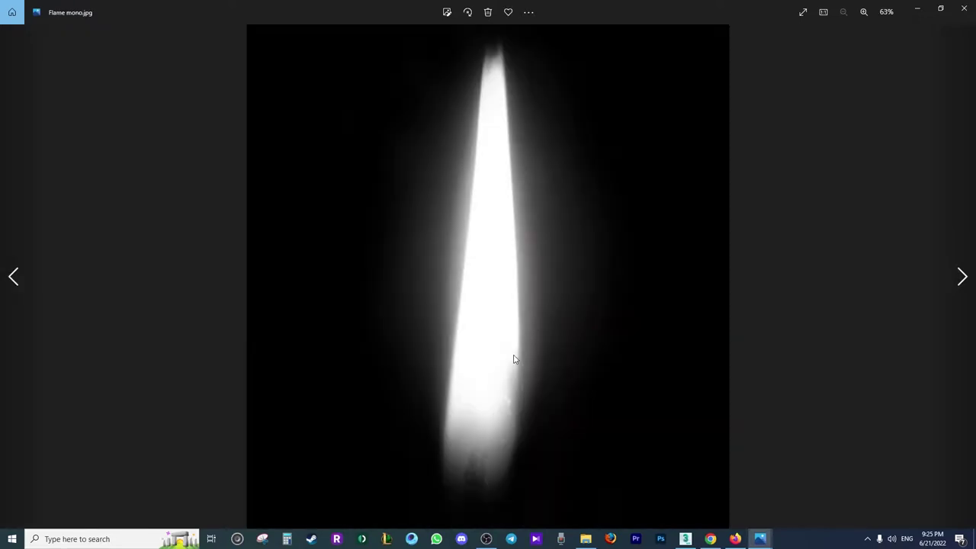
key("Right")
Load Flame.jpg as the light material's colour texture
left_click(964, 8)
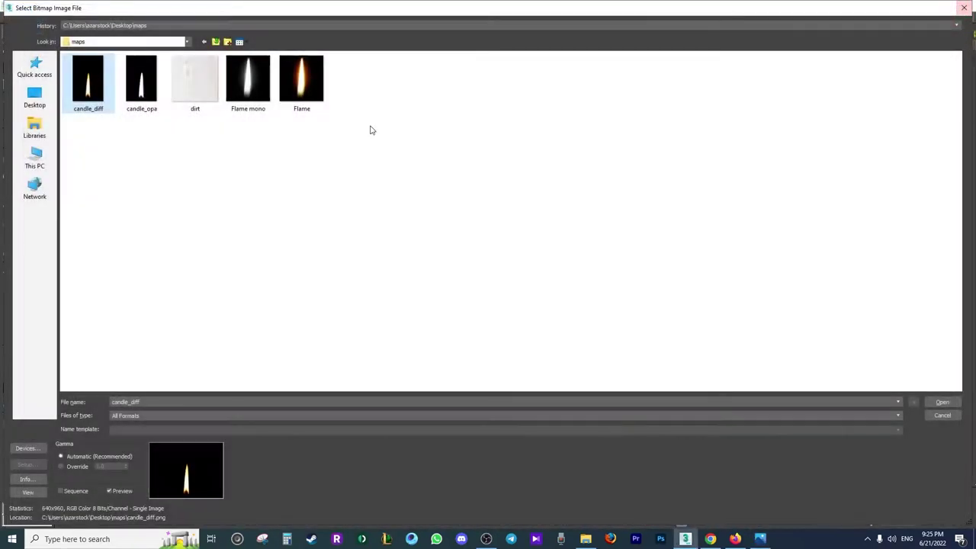
left_click(320, 80)
key("Return")
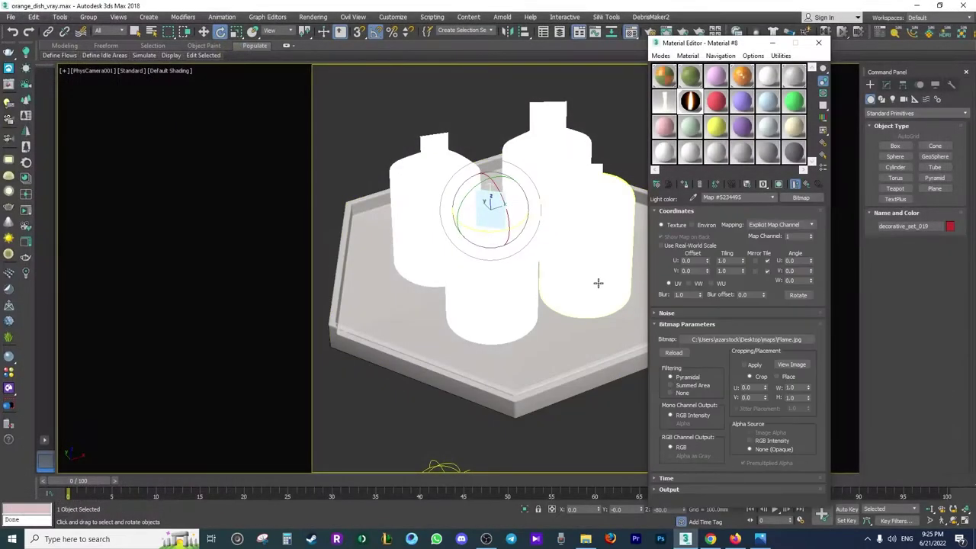
Set the light material's base colour to black (Value 0) and select the right candle body
left_click(779, 184)
left_click(692, 225)
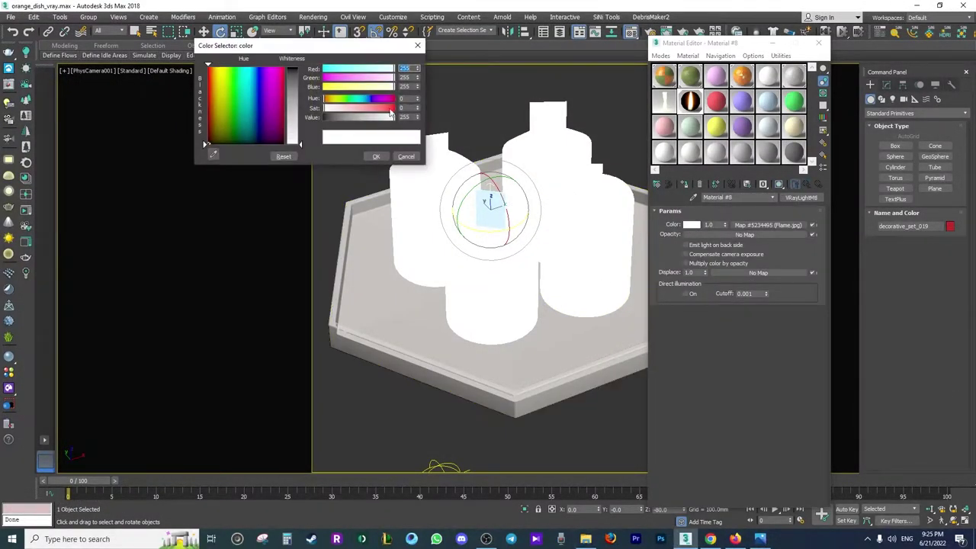
left_click_drag(394, 116, 316, 116)
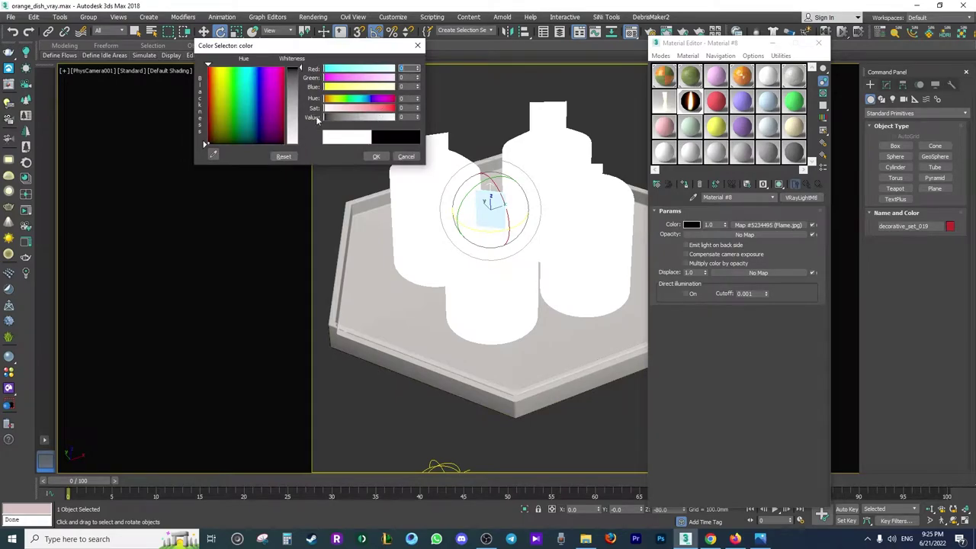
left_click(374, 157)
left_click(569, 254)
Assign the red Material #9 to all four candle bodies
left_click(504, 289, "ctrl")
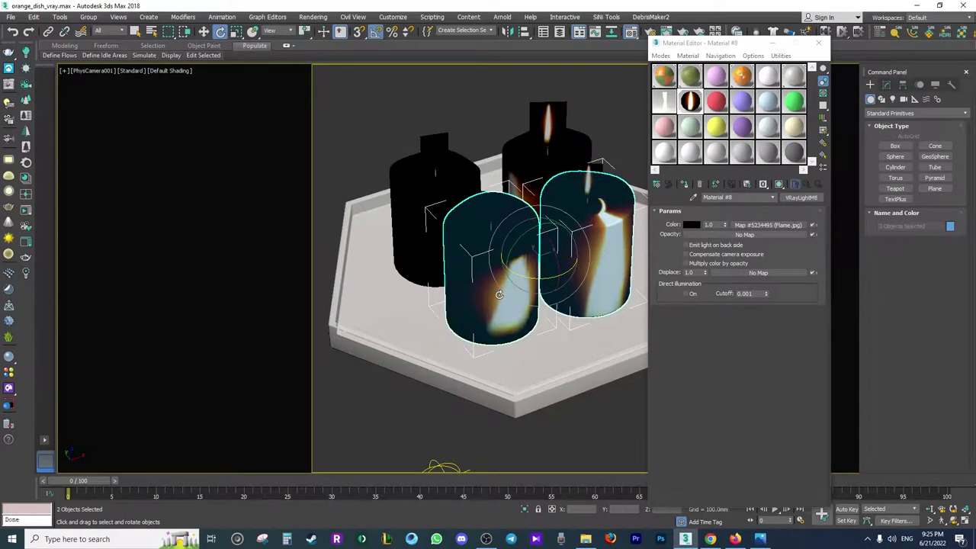
left_click(422, 215, "ctrl")
left_click(523, 162, "ctrl")
left_click(715, 114)
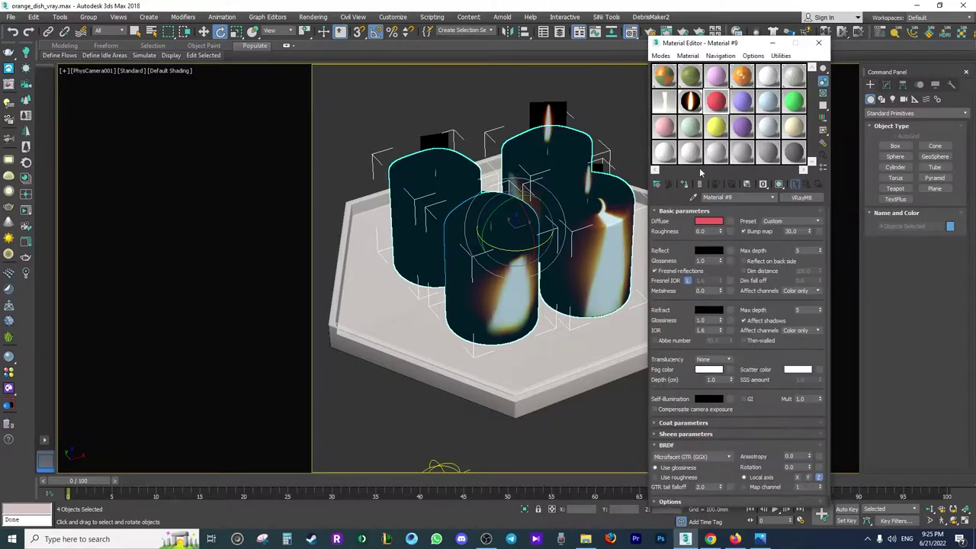
left_click(686, 186)
left_click(595, 106)
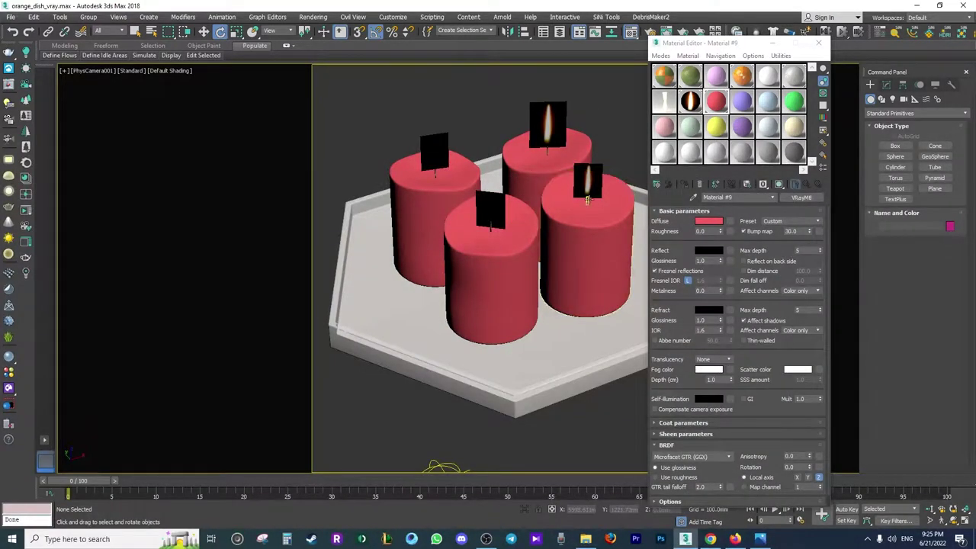
Select all similar candle objects except the four flame cards and pick Material #10
left_click(586, 199)
right_click(586, 199)
left_click(603, 249)
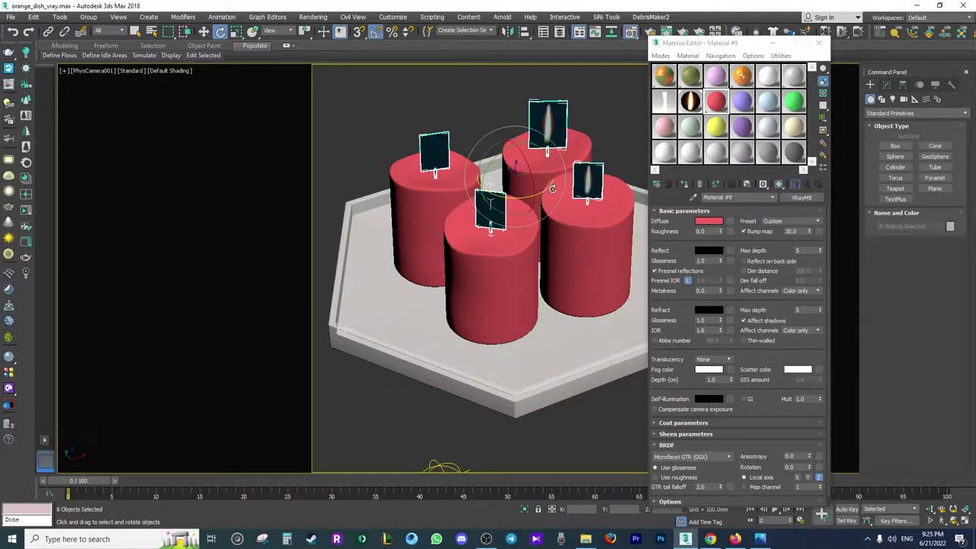
left_click(555, 148, "alt")
left_click(436, 156, "alt")
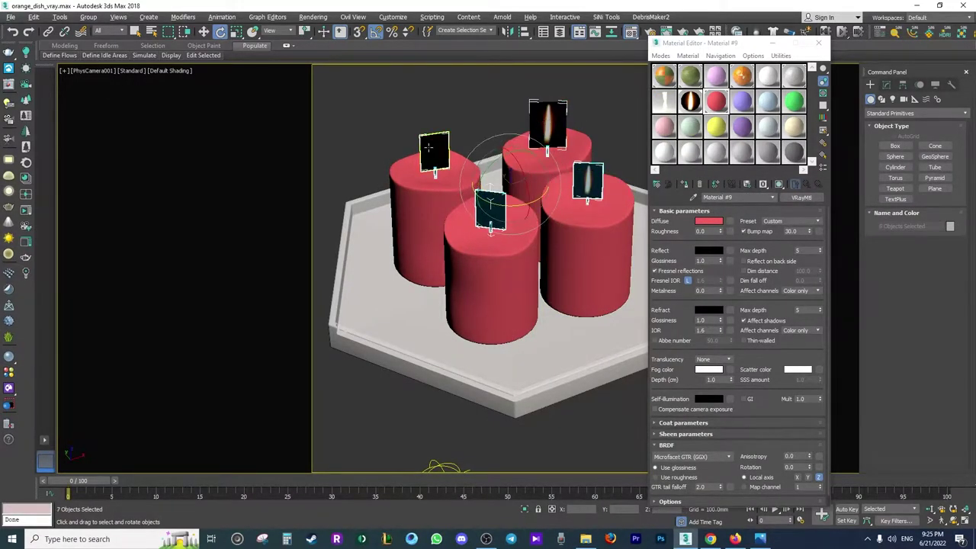
left_click(492, 210, "alt")
left_click(591, 176, "alt")
left_click(741, 103)
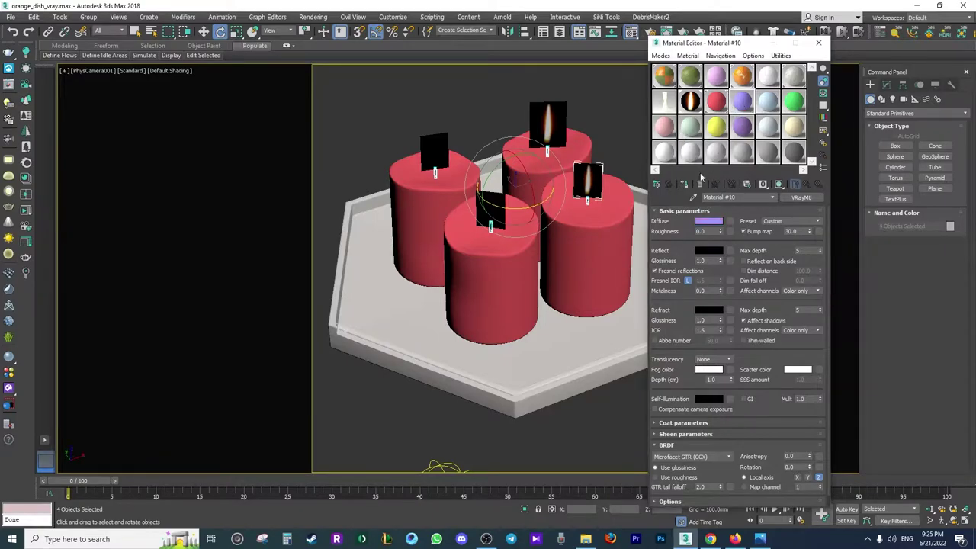
left_click(623, 110)
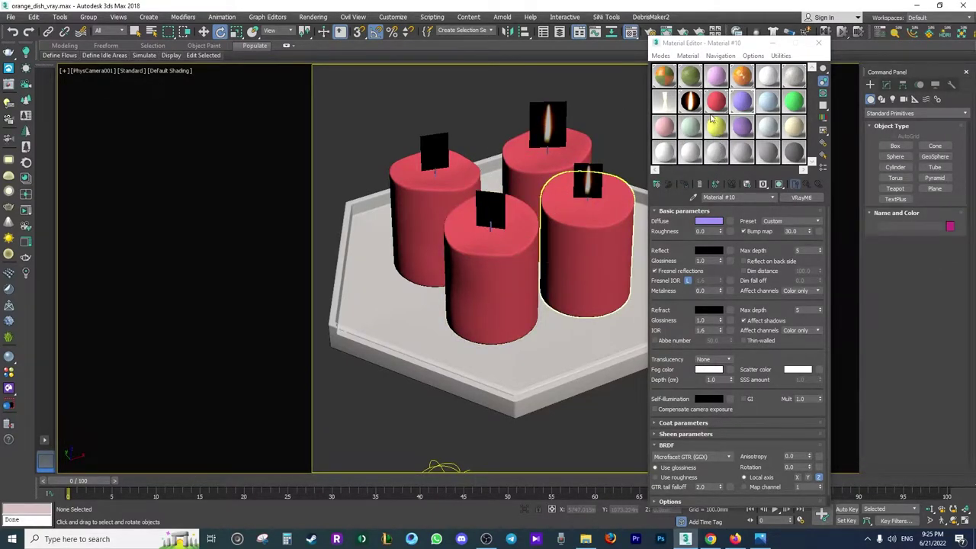
Add Flame mono.jpg as the opacity bitmap of flame Material #8
left_click(692, 102)
left_click(744, 234)
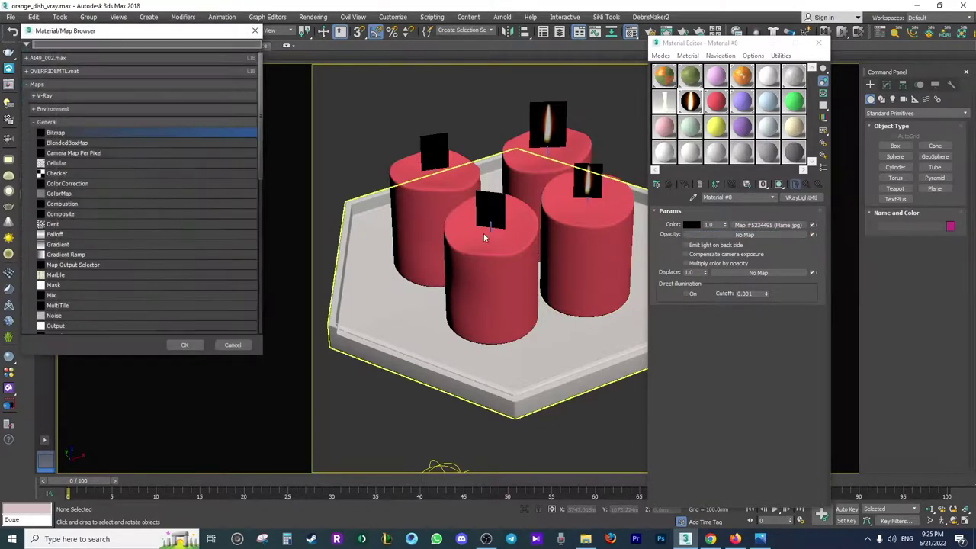
double_click(70, 135)
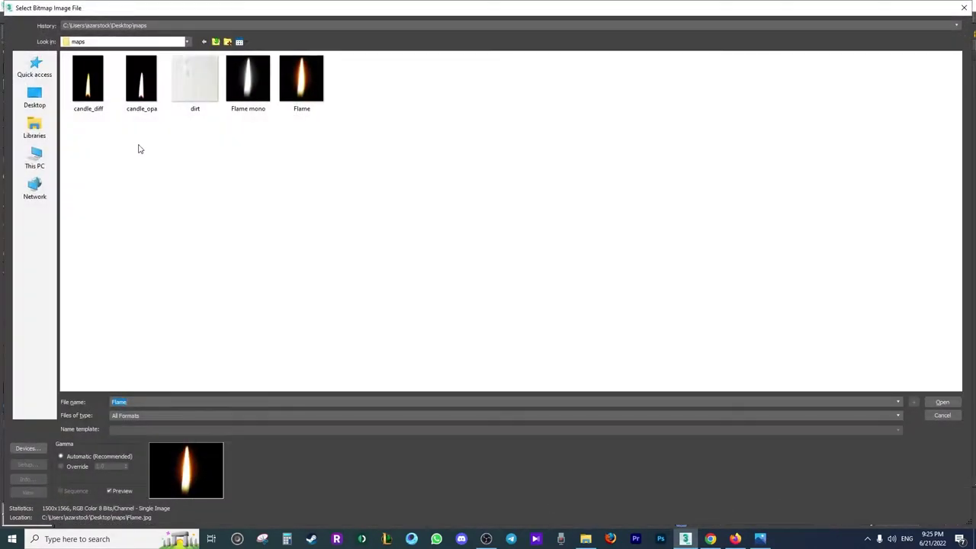
double_click(248, 80)
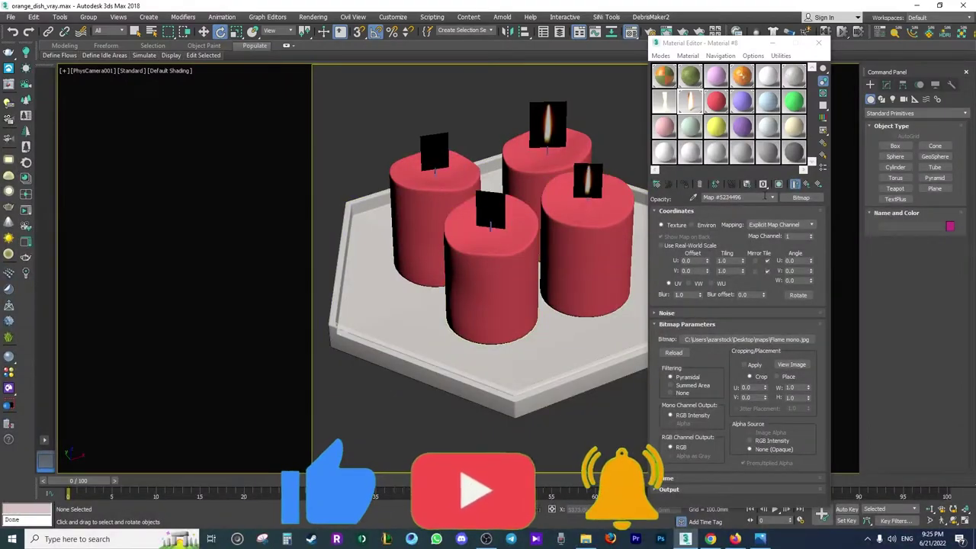
key("shift+q")
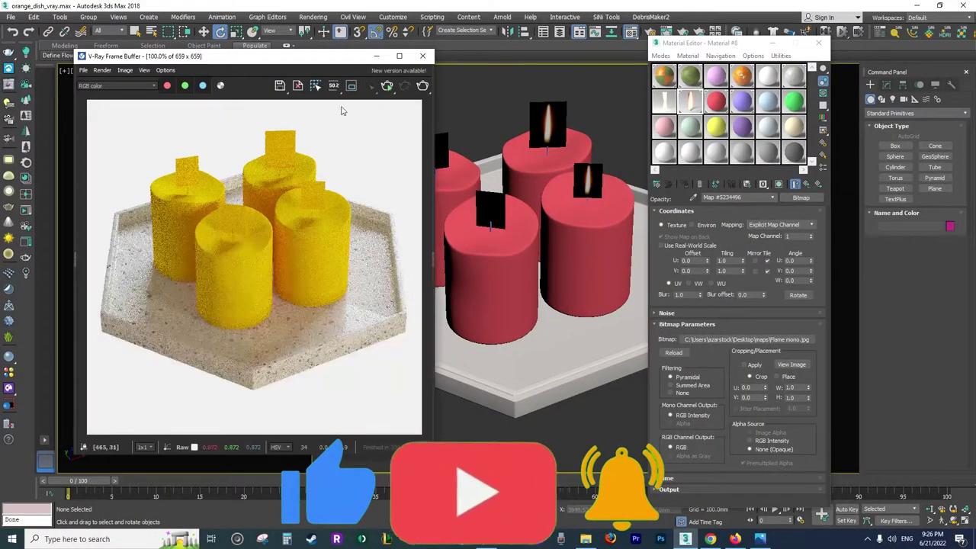
Re-render and enable 'Emit light on back side' on the flame material
key("shift+q")
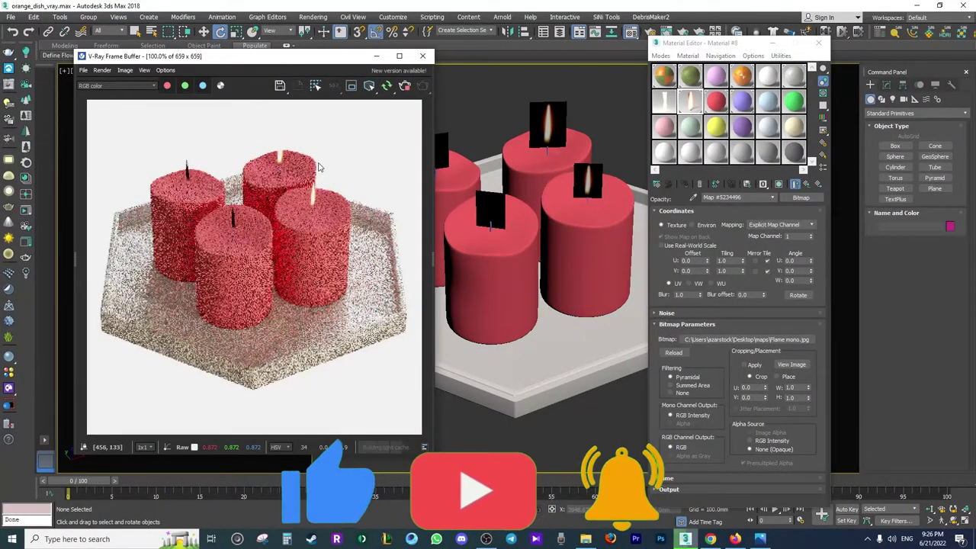
left_click(807, 183)
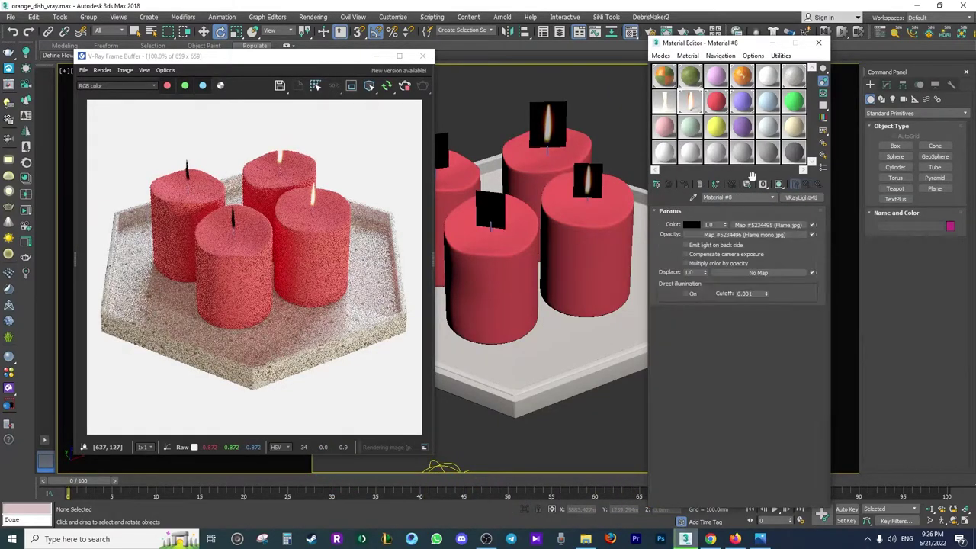
scroll(222, 217, "up", 4)
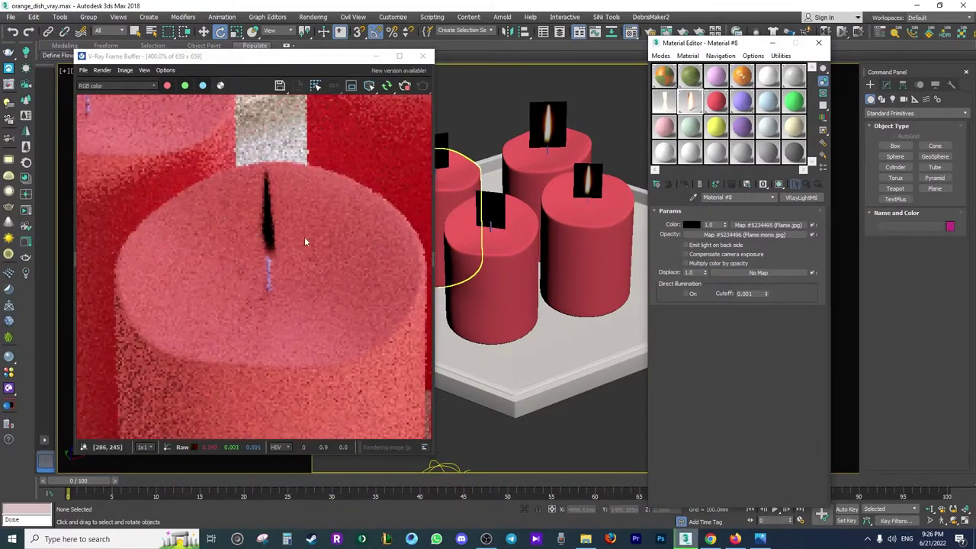
left_click(685, 245)
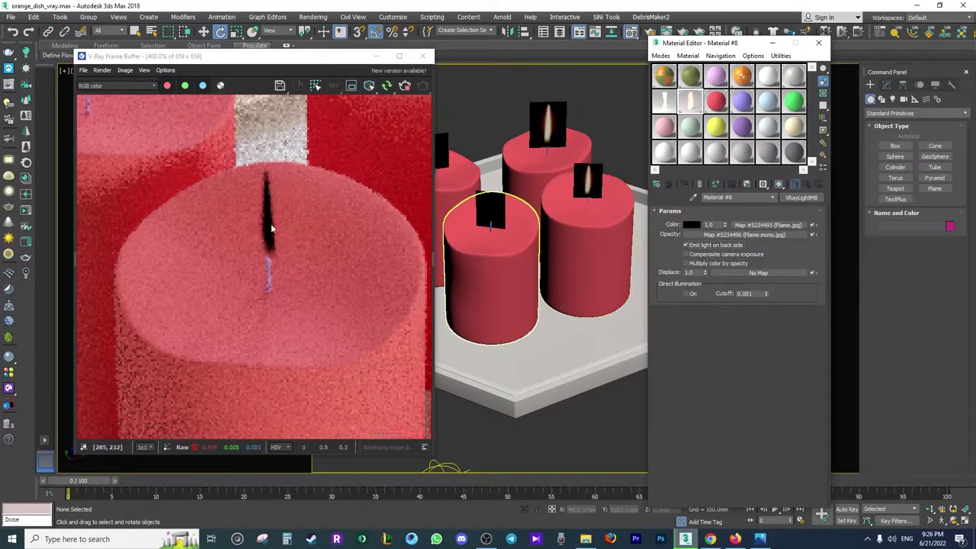
Zoom in and out on the frame buffer to inspect the lit flames
scroll(296, 222, "down", 4)
scroll(225, 147, "up", 2)
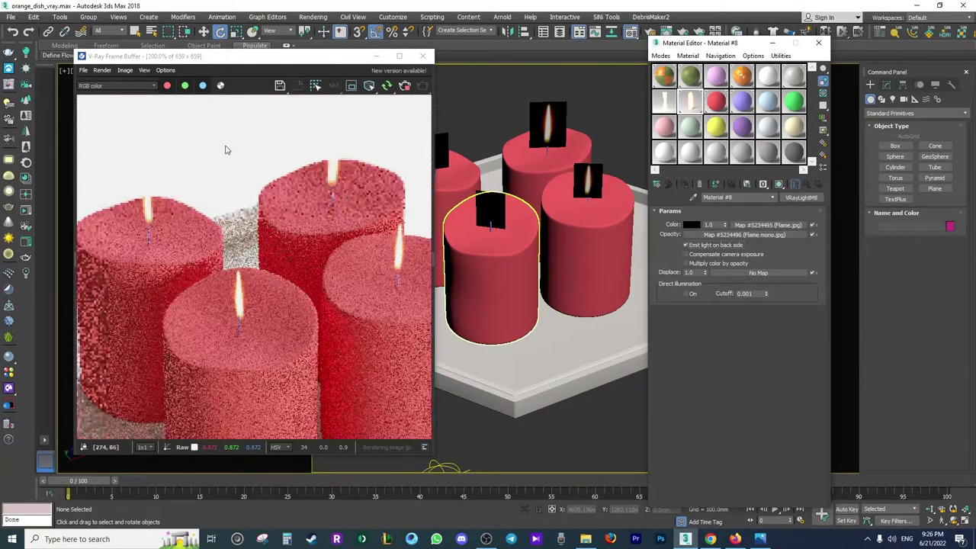
scroll(280, 220, "down", 2)
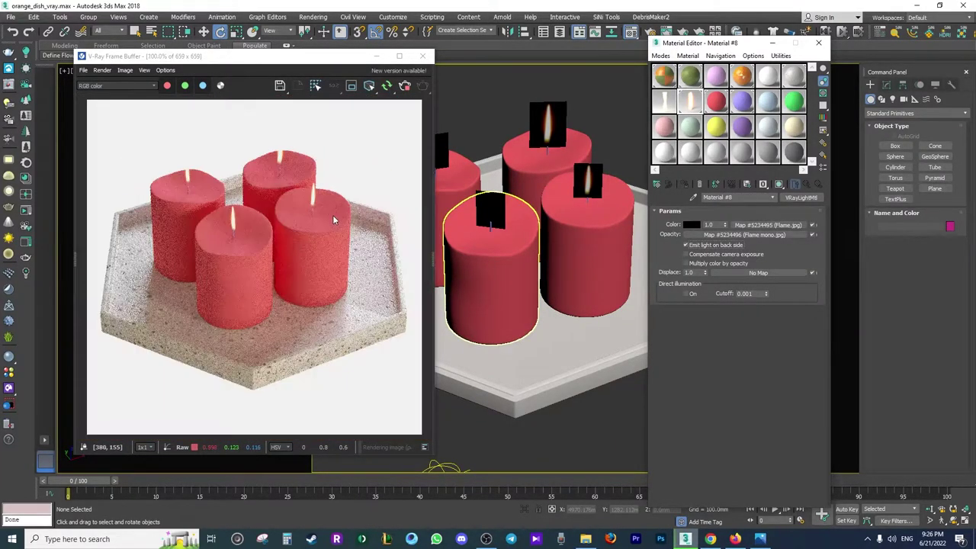
scroll(313, 178, "up", 2)
scroll(313, 178, "down", 2)
scroll(313, 178, "up", 2)
Set the flame colour multiplier to 10, then reduce it to 5
left_click(642, 200)
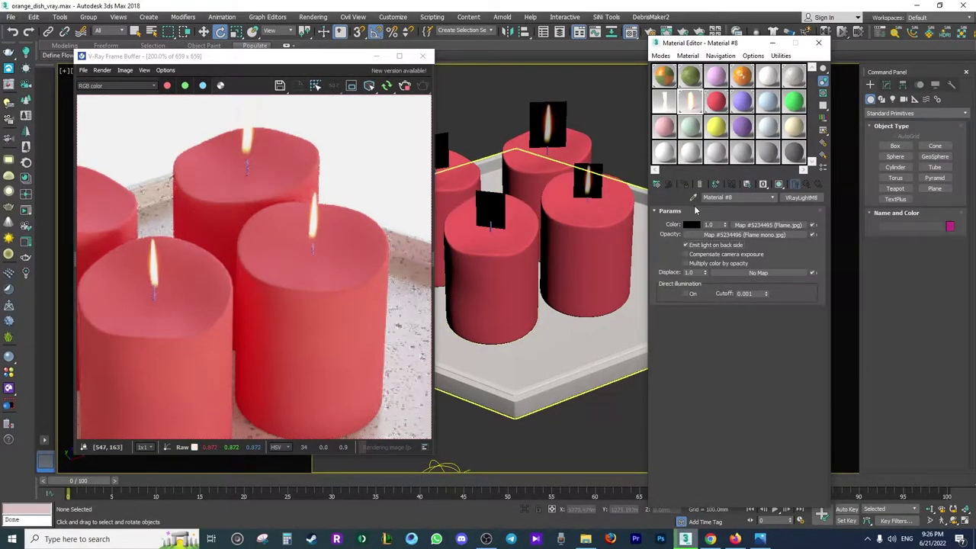
type("10")
key("Return")
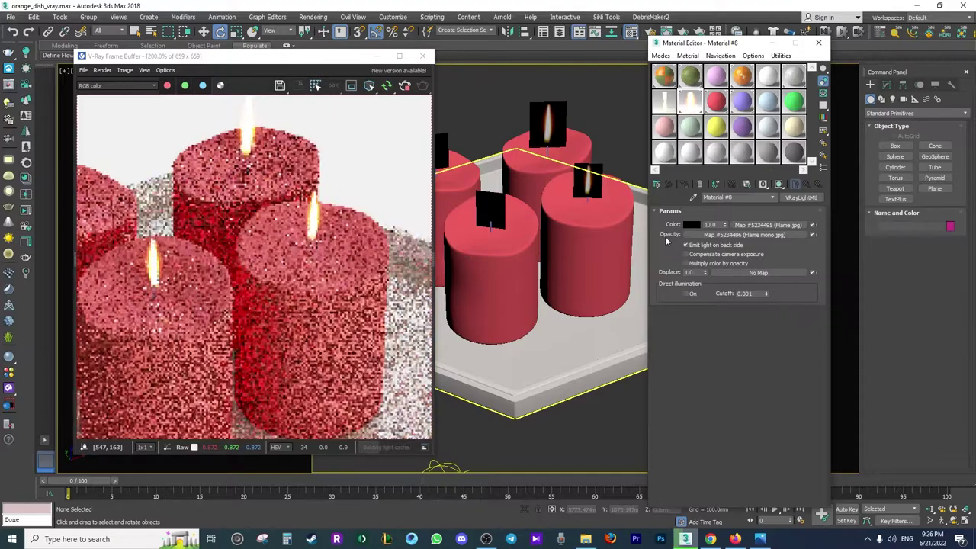
left_click(485, 251)
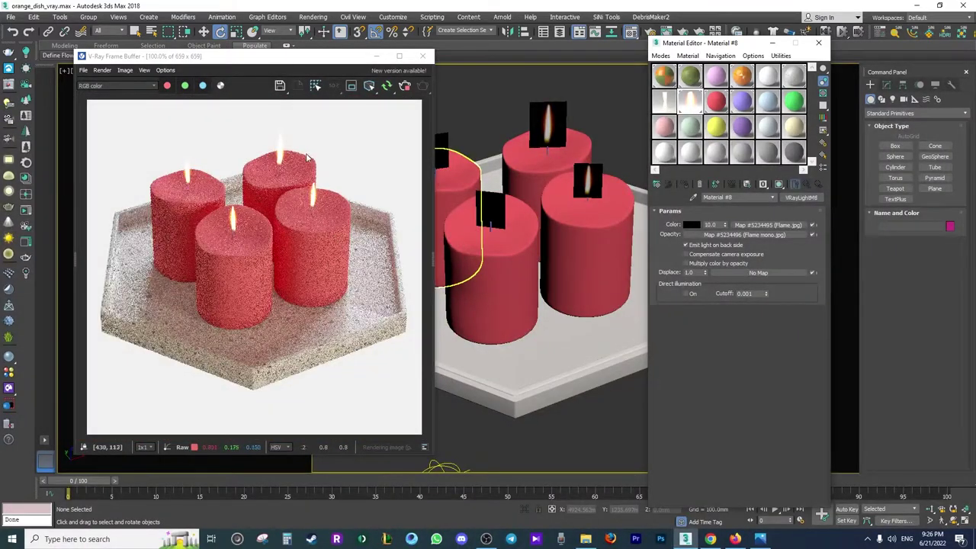
left_click(641, 229)
double_click(710, 225)
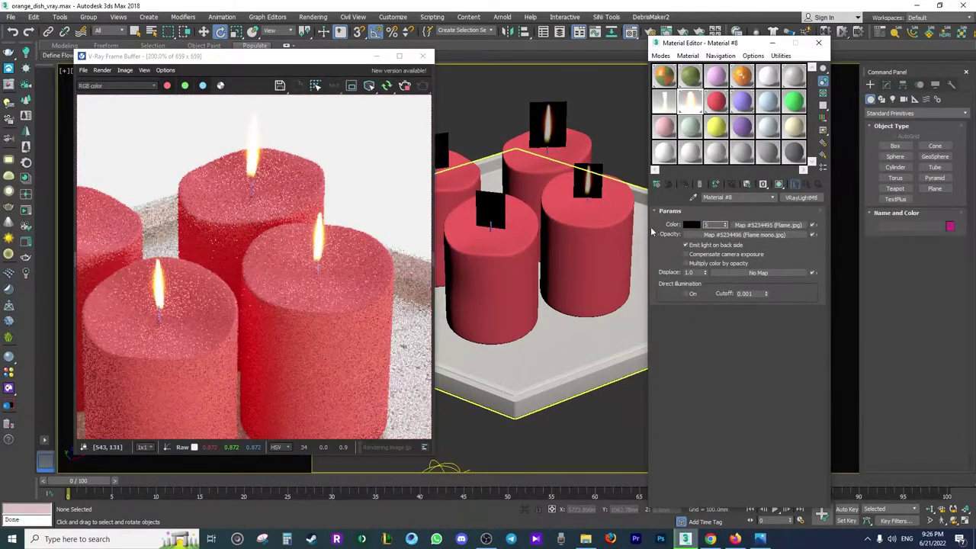
type("5")
key("Return")
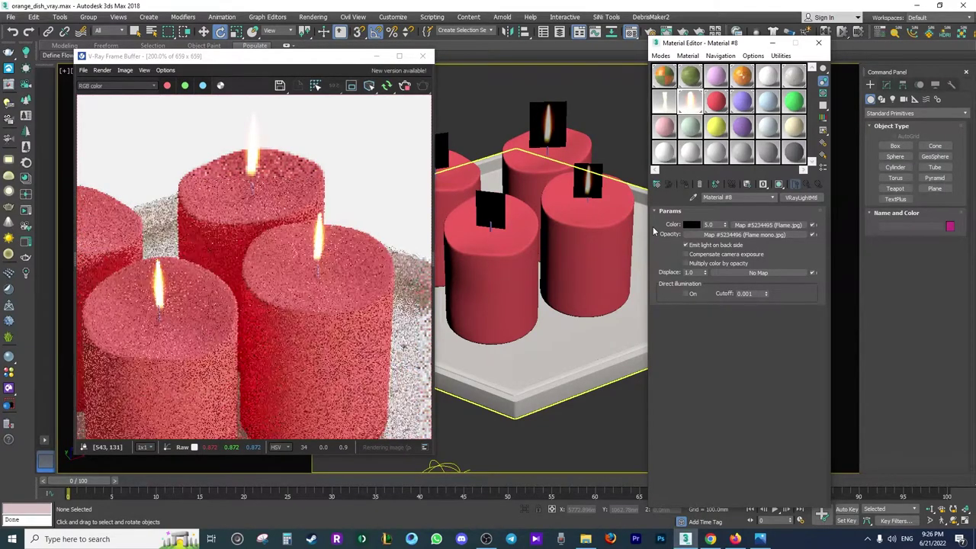
Select the front-right candle and bring up its wax Material #9
scroll(259, 164, "down", 3)
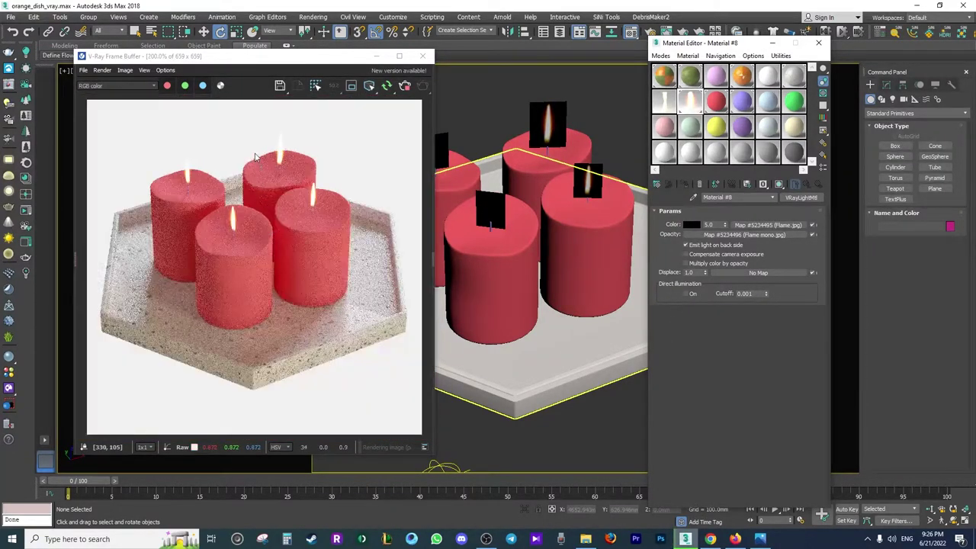
scroll(255, 156, "up", 3)
left_click(591, 200)
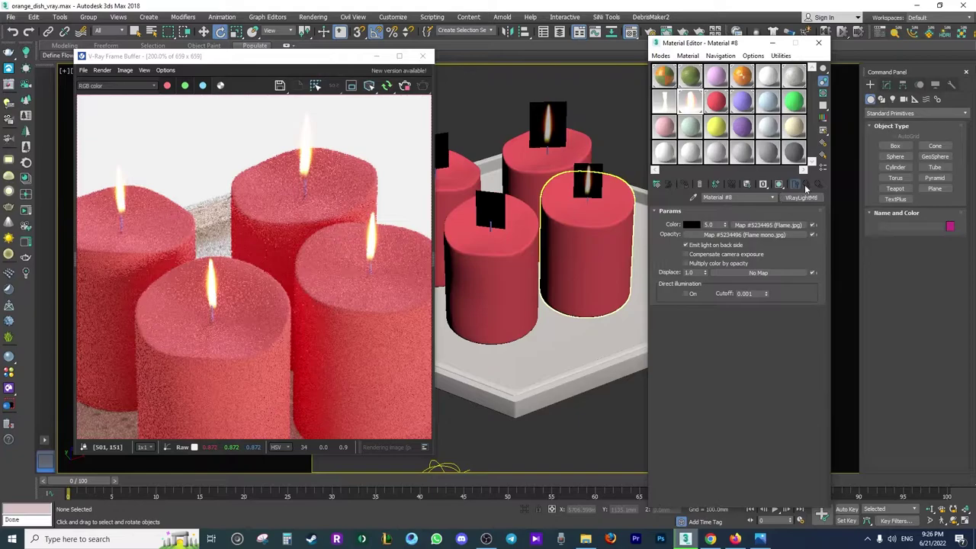
left_click(715, 101)
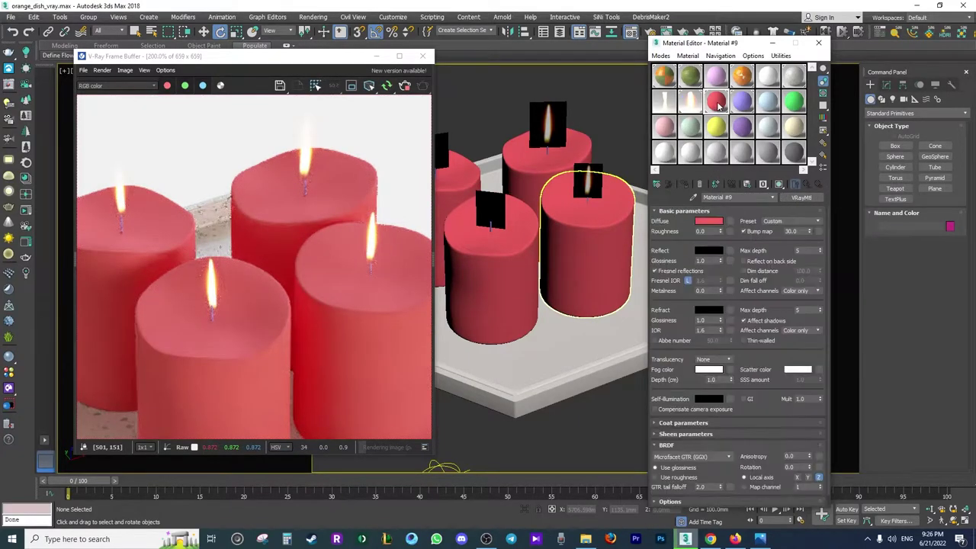
left_click(797, 199)
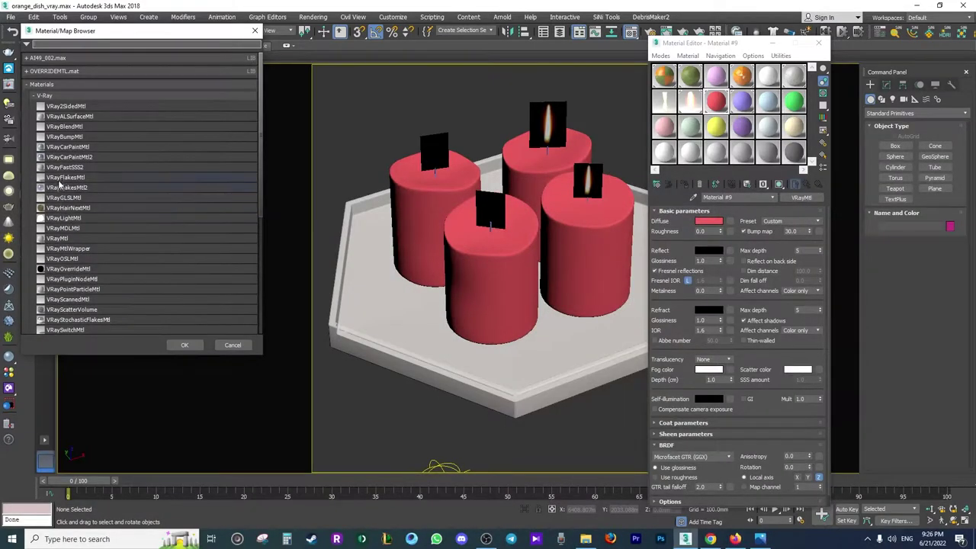
Make the wax a VRayFastSSS2 material with IOR 1.5, render, and compare to the reference photo
double_click(58, 168)
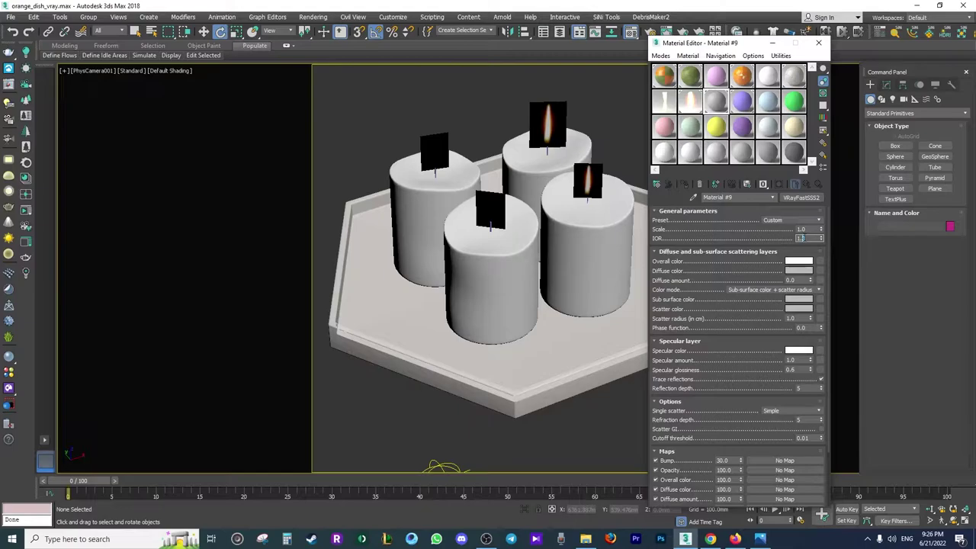
key("Return")
key("shift+q")
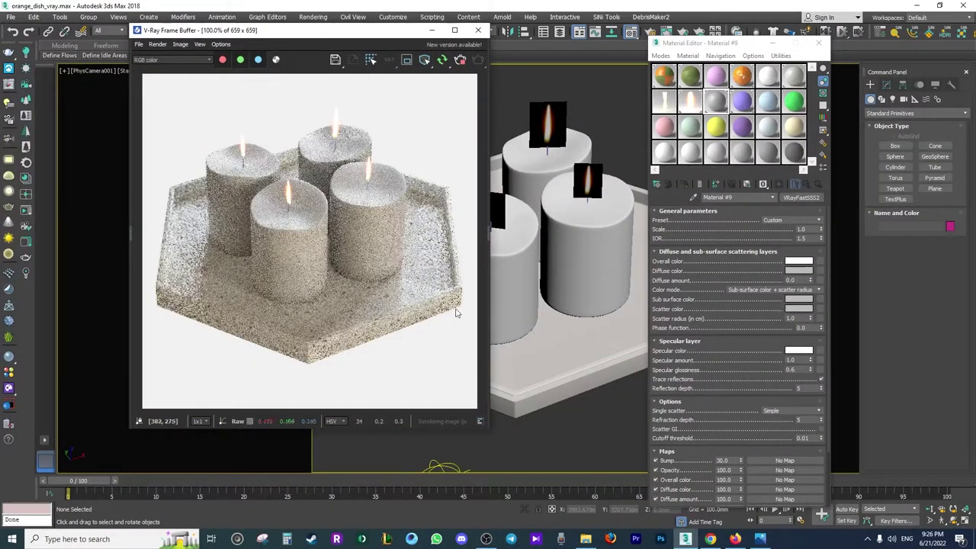
left_click(760, 539)
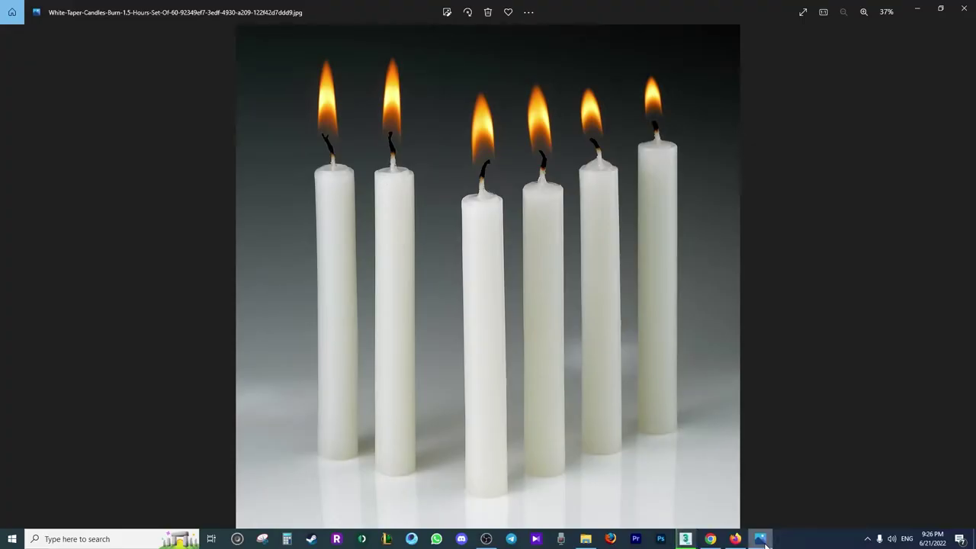
left_click(760, 539)
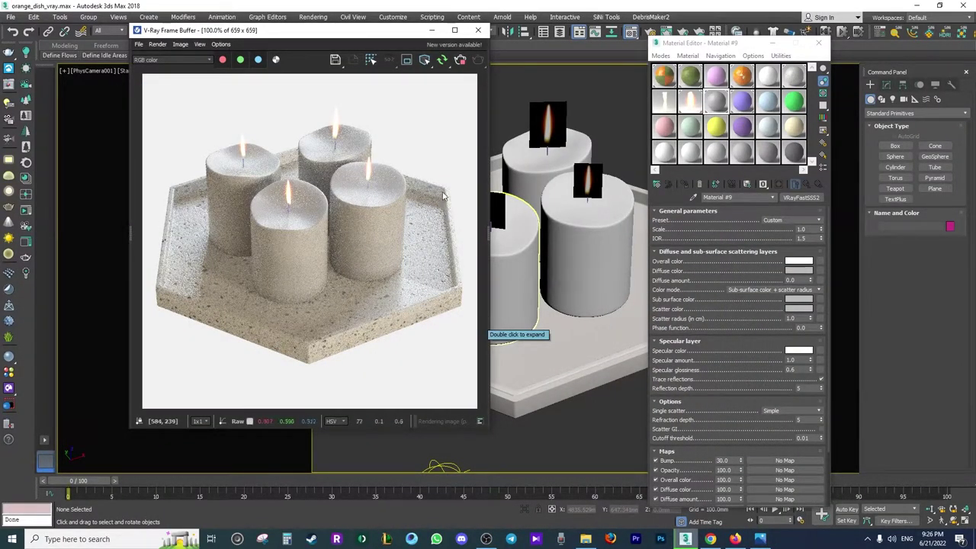
Inspect the wax's overall and diffuse colour swatches without changing them
left_click(795, 262)
key("Escape")
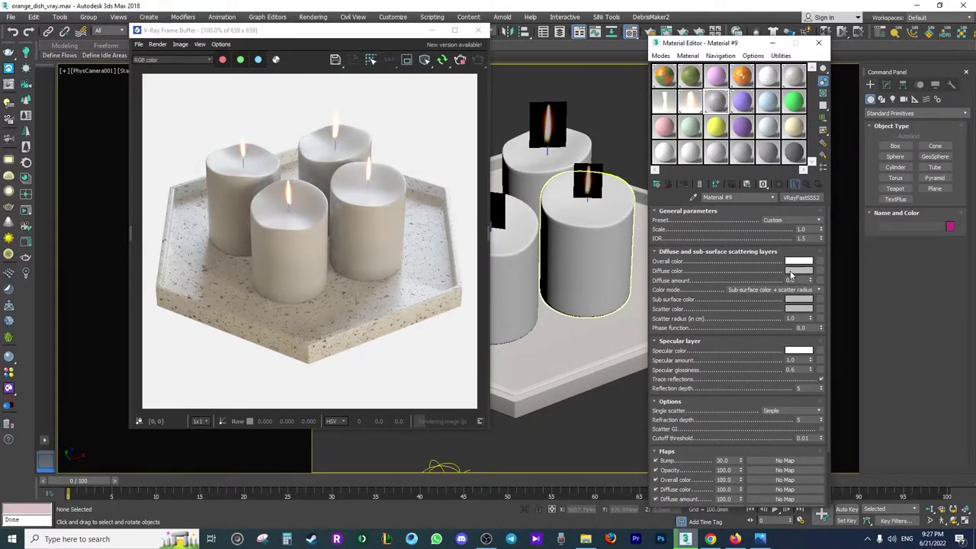
left_click(799, 271)
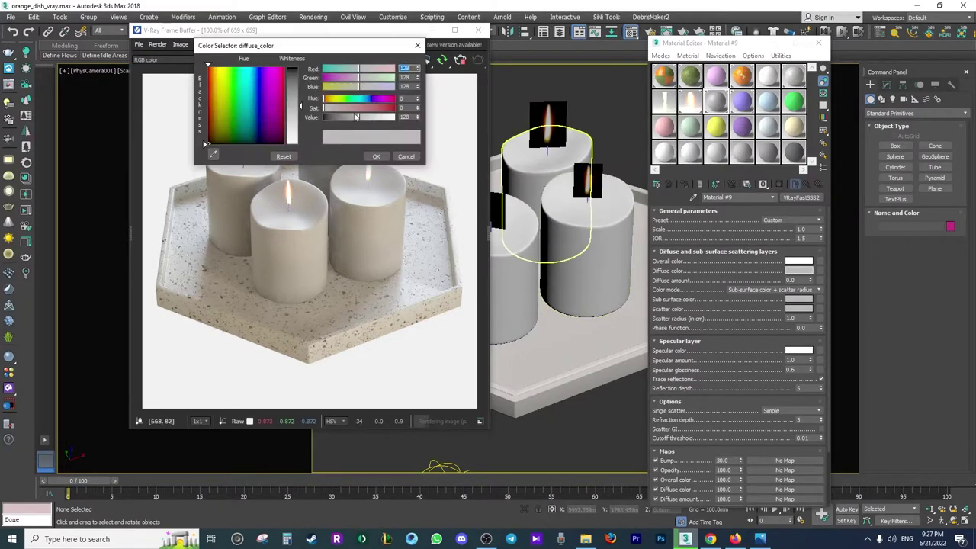
left_click(405, 156)
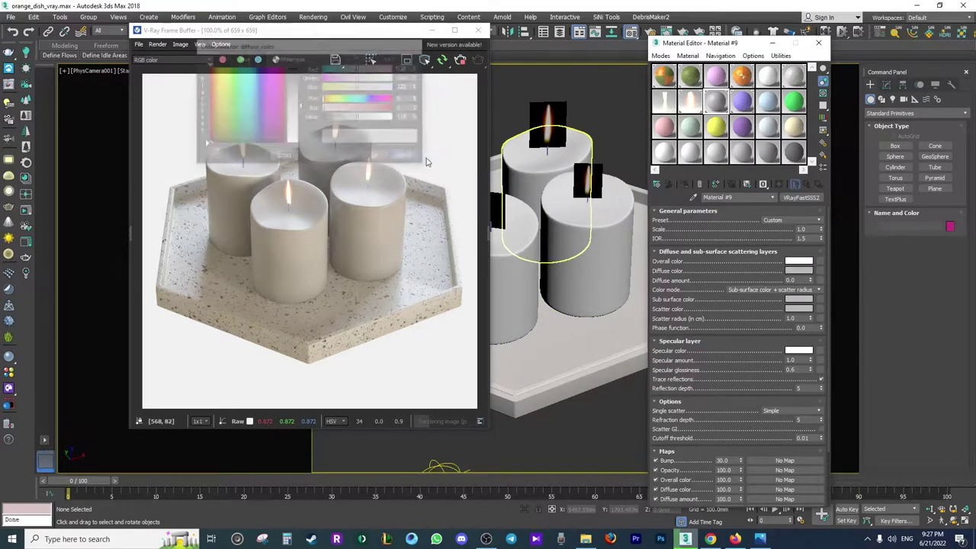
Add a Bitmap to the wax's diffuse colour and choose the dirt image
left_click(820, 272)
key("Escape")
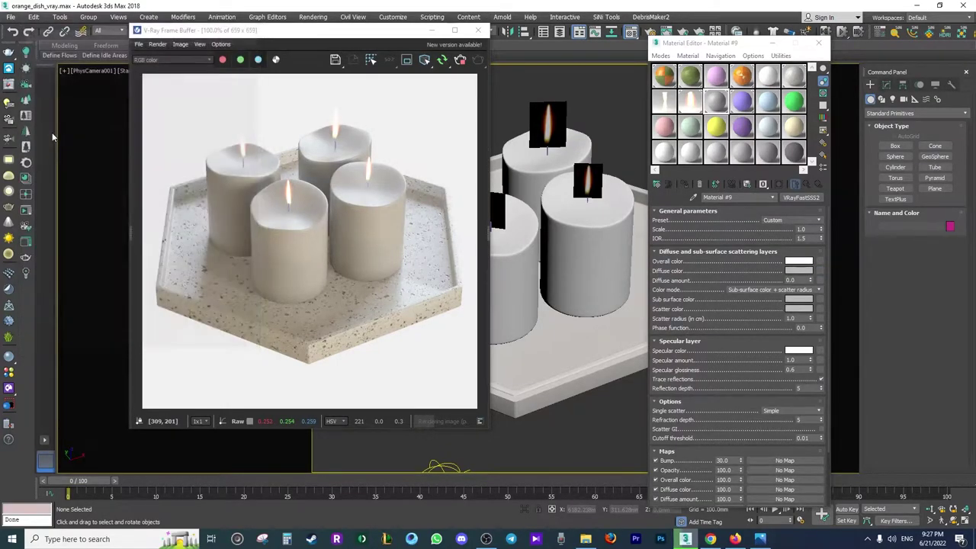
left_click(205, 86)
Preview dirt.jpg, load it as the wax's diffuse bitmap, and return to Material #9
right_click(205, 86)
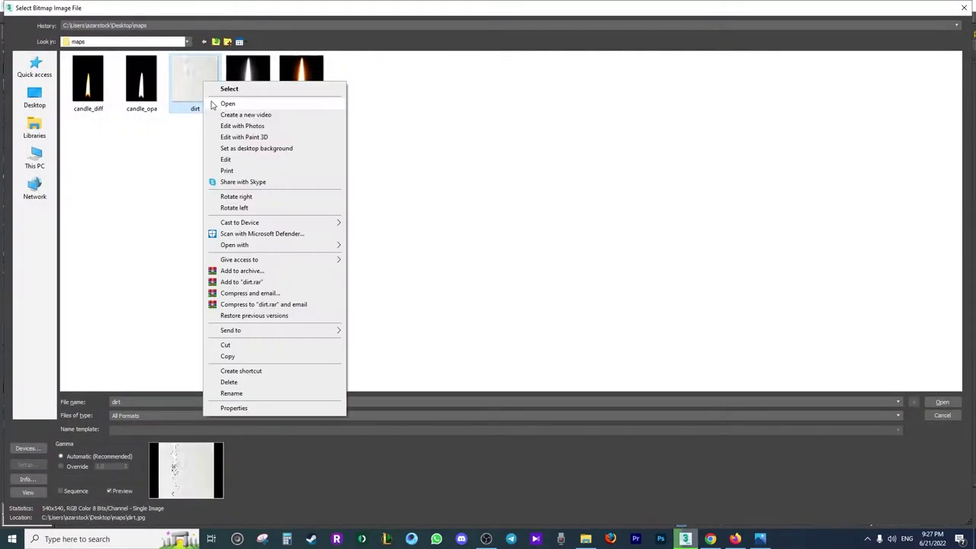
left_click(220, 102)
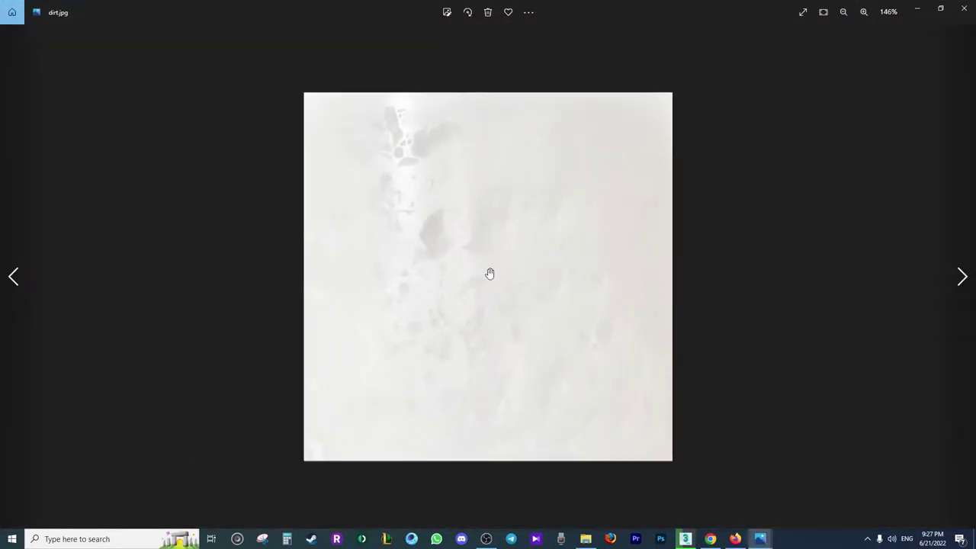
left_click(965, 7)
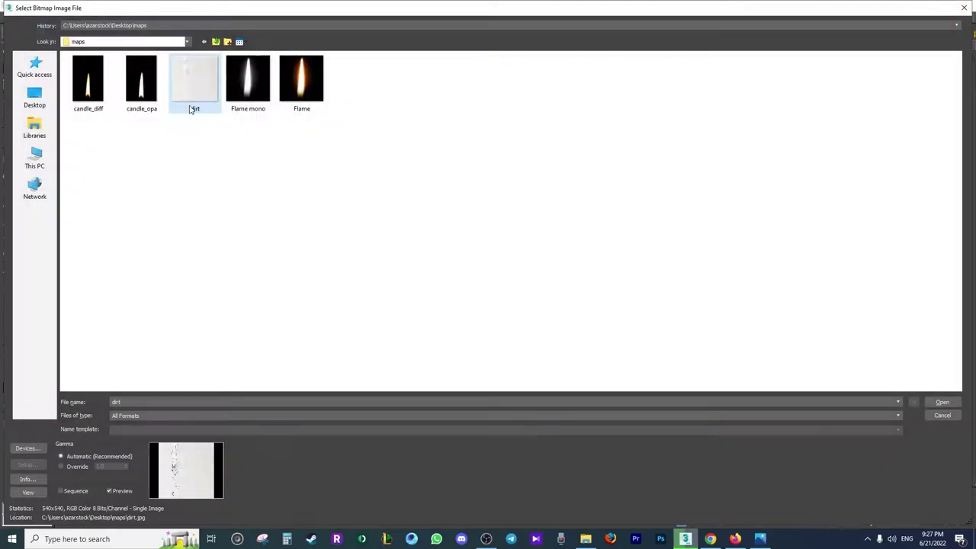
left_click(941, 401)
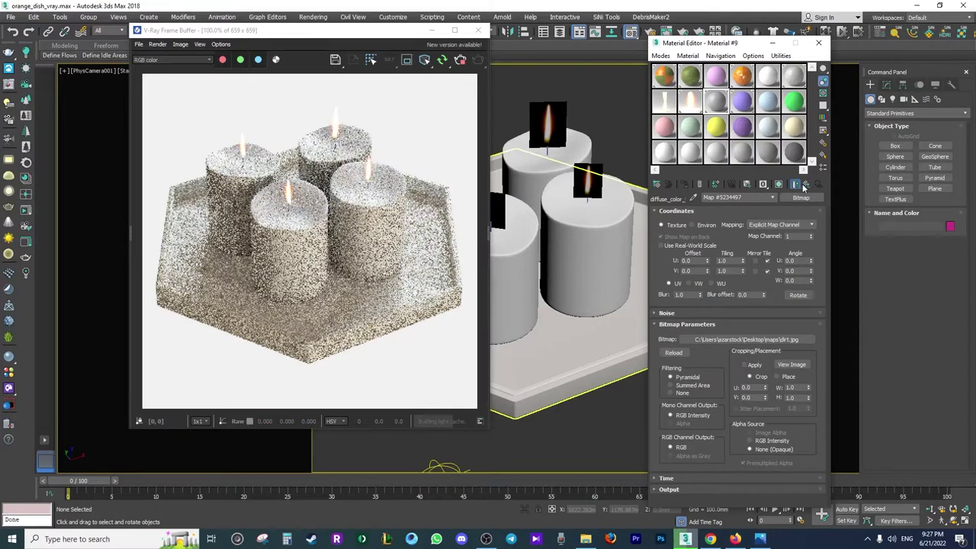
left_click(795, 184)
left_click(422, 283)
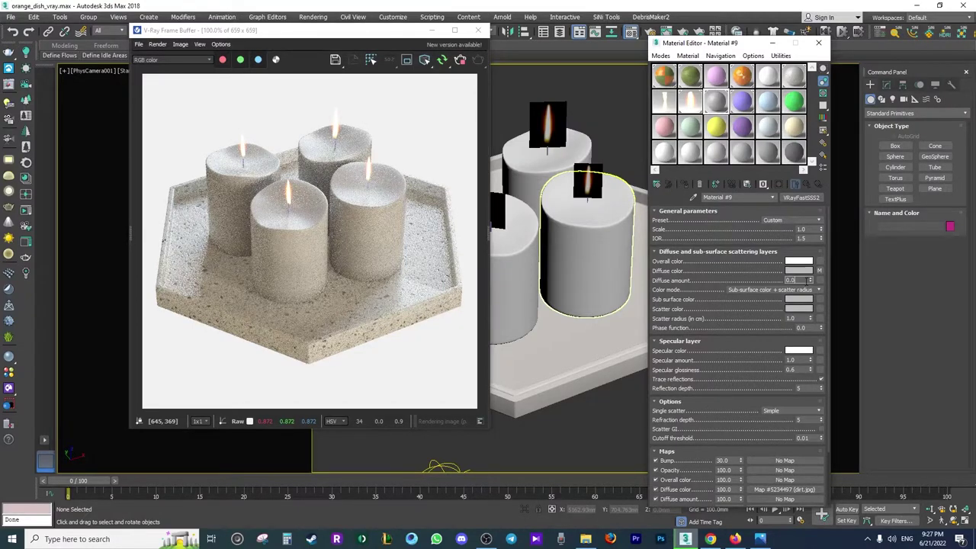
left_click(771, 289)
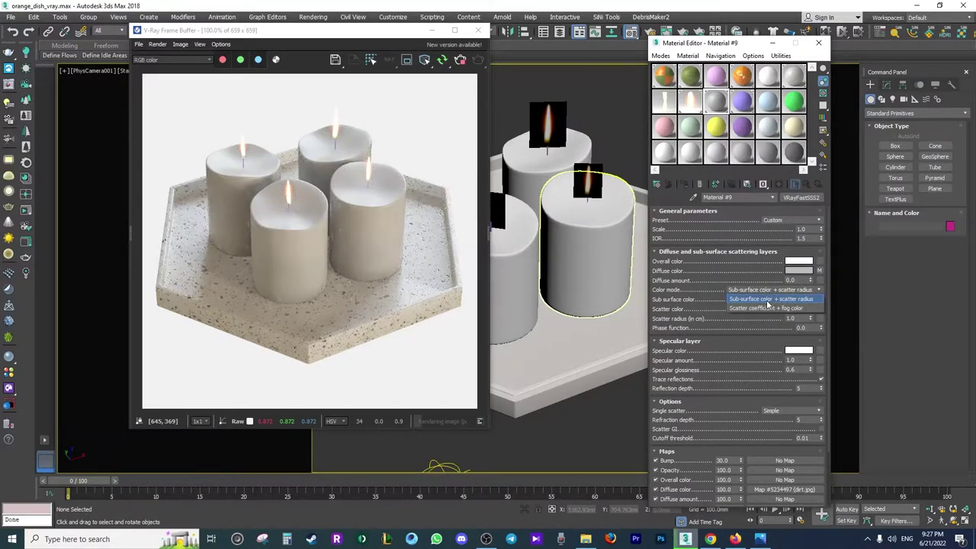
Set colour mode to Scatter coefficient + fog color, specular glossiness 0.8, diffuse amount 1.0
left_click(779, 309)
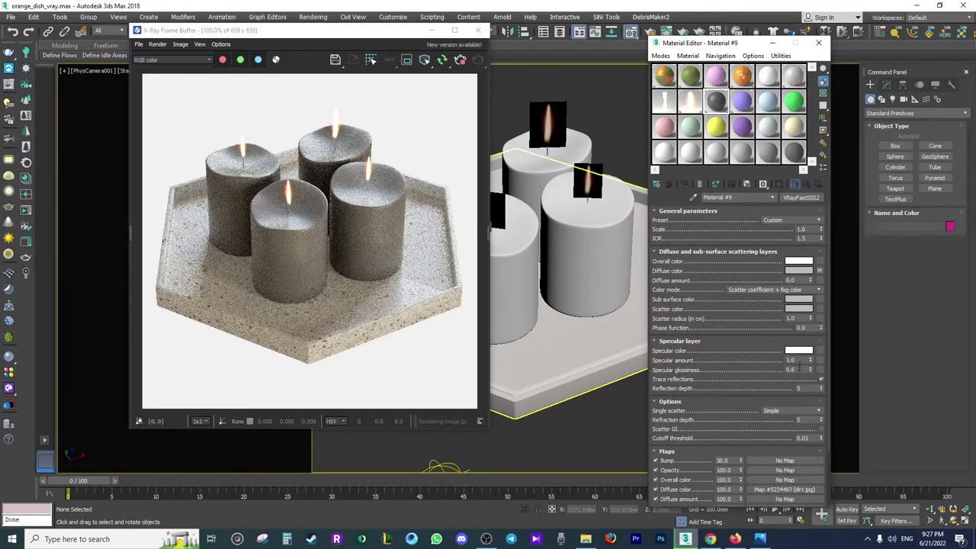
left_click(800, 370)
type("0.8")
key("Return")
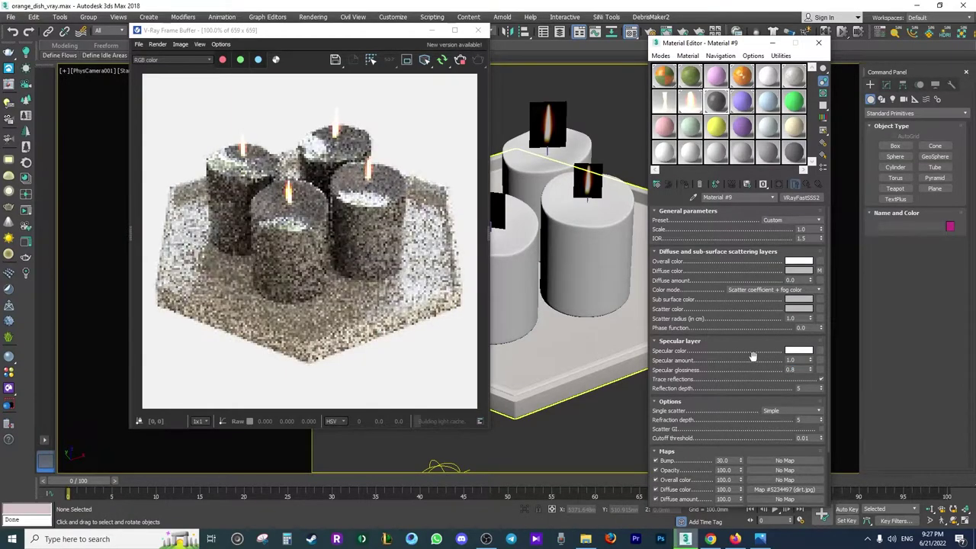
left_click(789, 281)
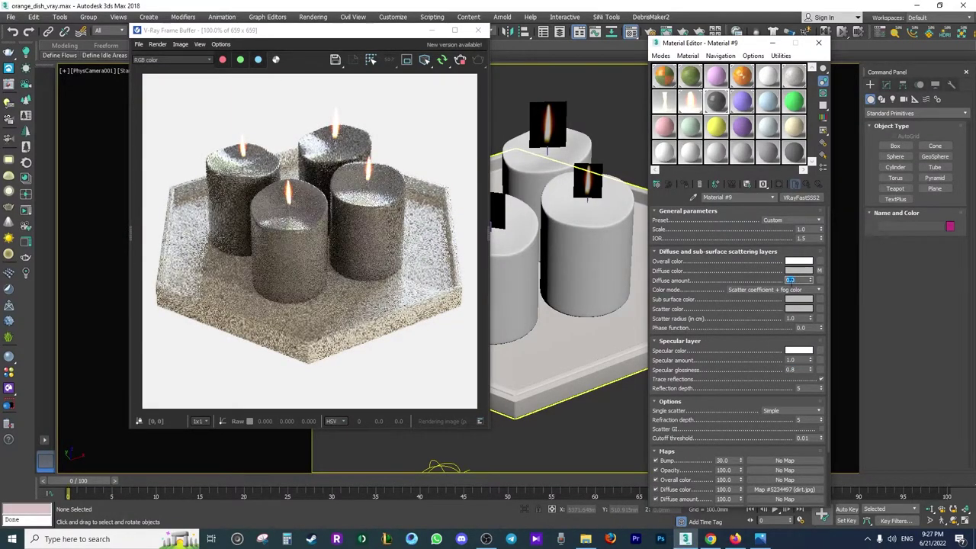
type("1")
key("Return")
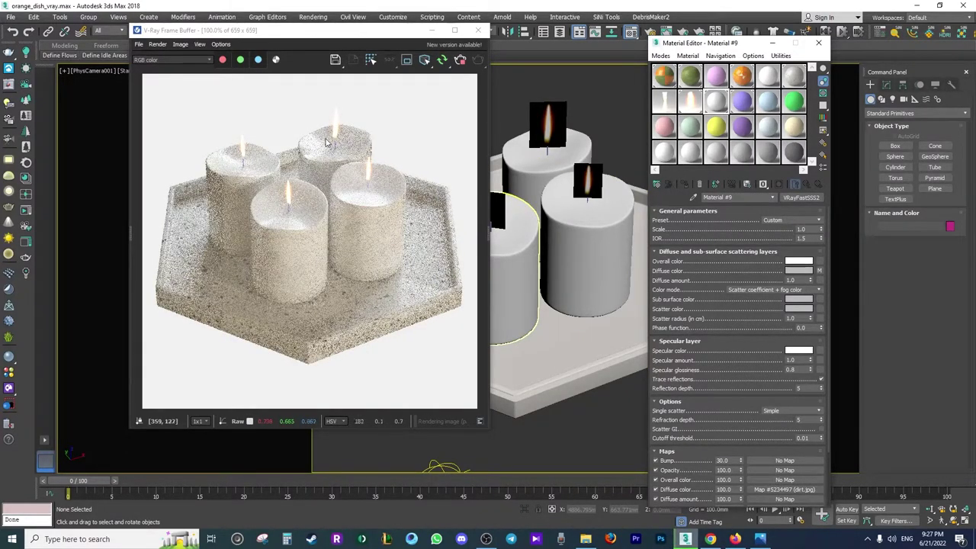
scroll(328, 142, "up", 2)
scroll(332, 172, "down", 2)
scroll(332, 175, "up", 2)
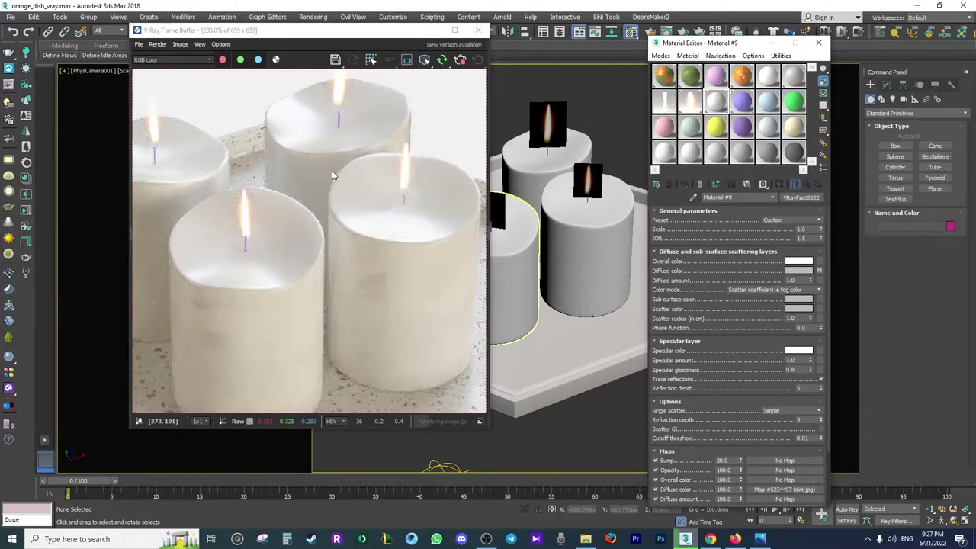
Set the wax's single scatter to raytraced (refractive) and its diffuse amount to 0
left_click(770, 412)
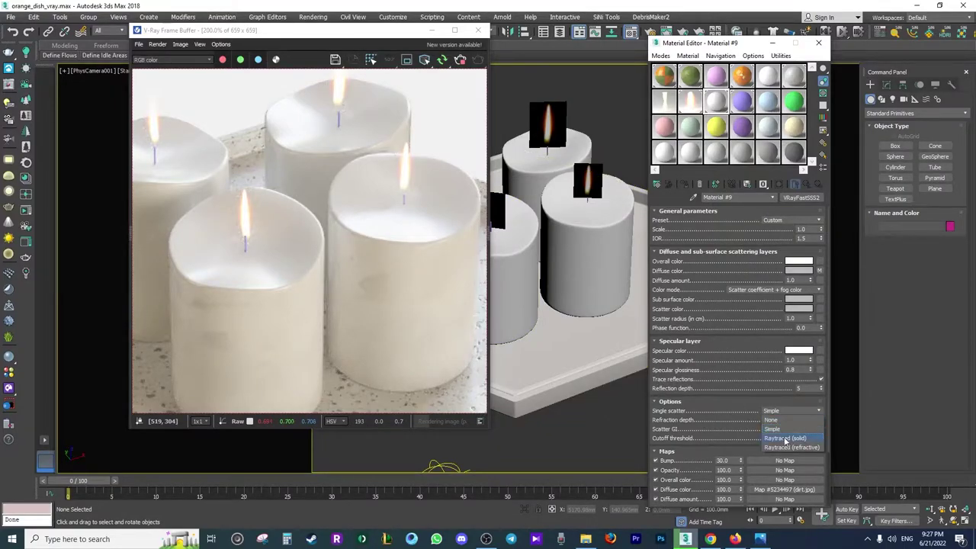
left_click(788, 447)
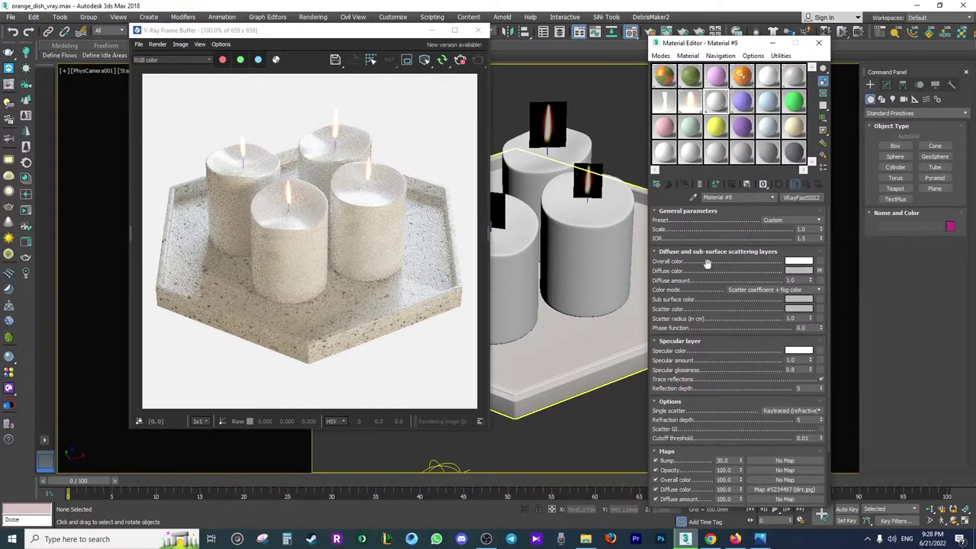
type("0")
key("Return")
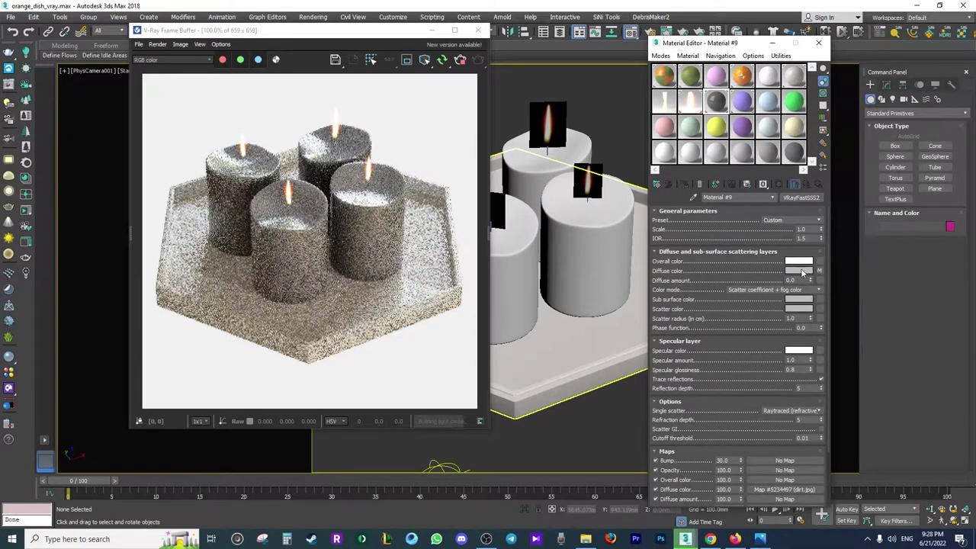
Make the wax's diffuse colour pure white and keep the sub-surface colour
left_click(793, 271)
left_click(395, 117)
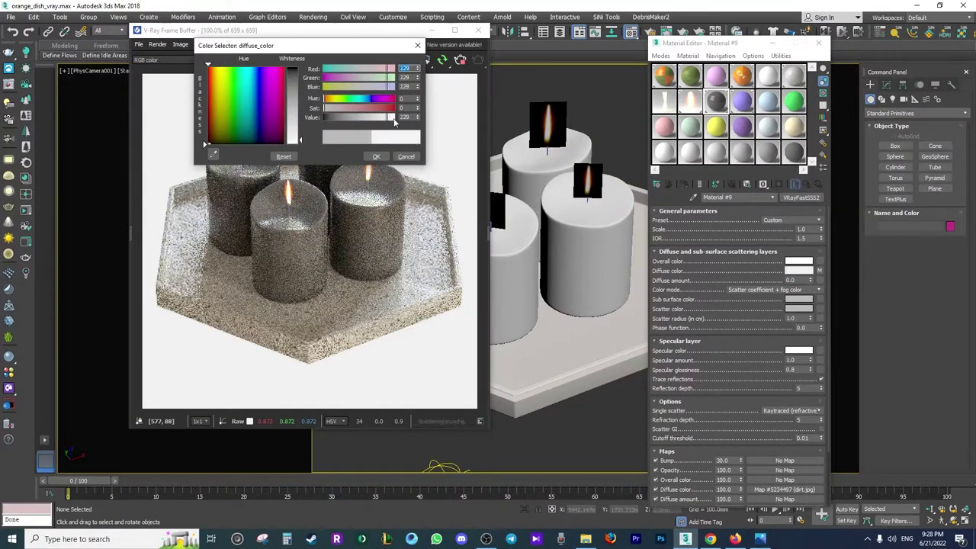
left_click(377, 156)
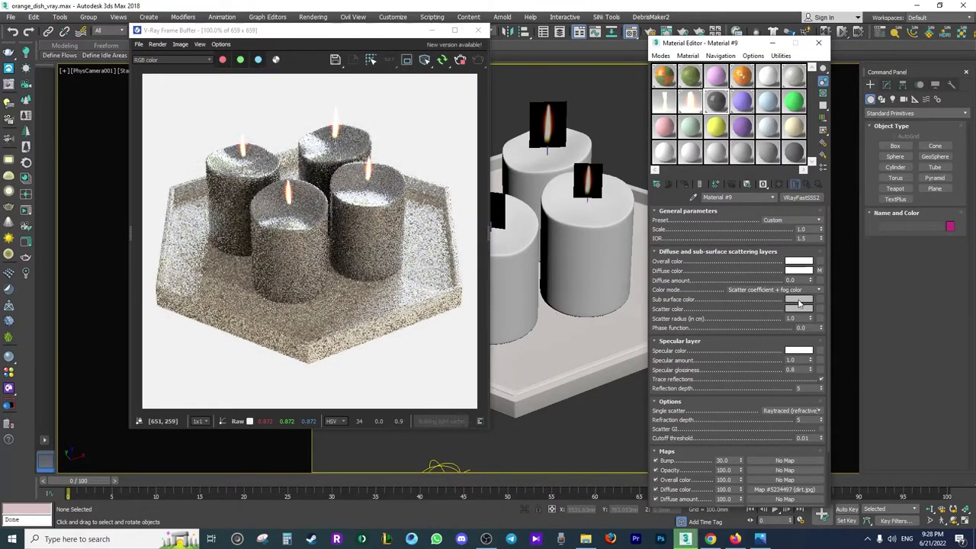
left_click(798, 299)
left_click(375, 156)
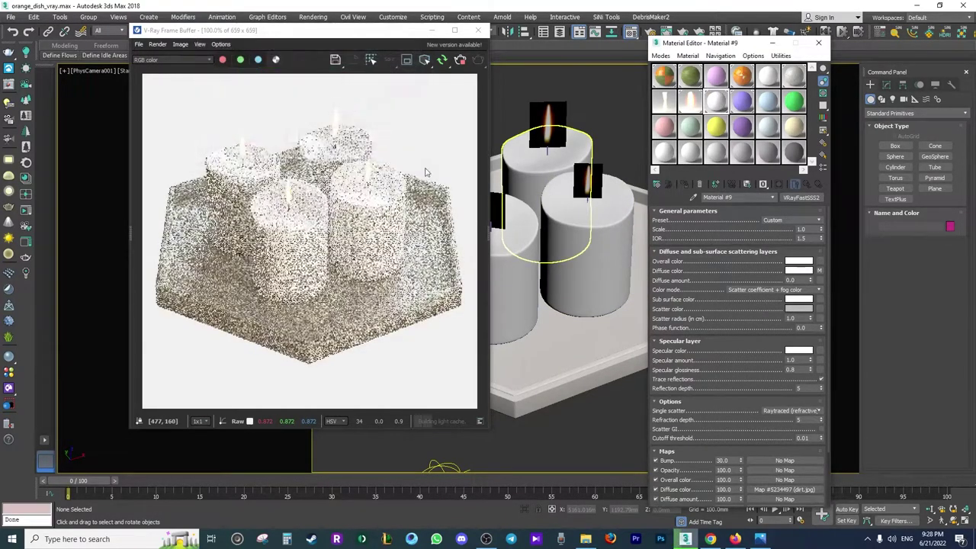
left_click(587, 244)
Brighten the wax's scatter colour to 255 white
left_click(798, 309)
left_click(395, 117)
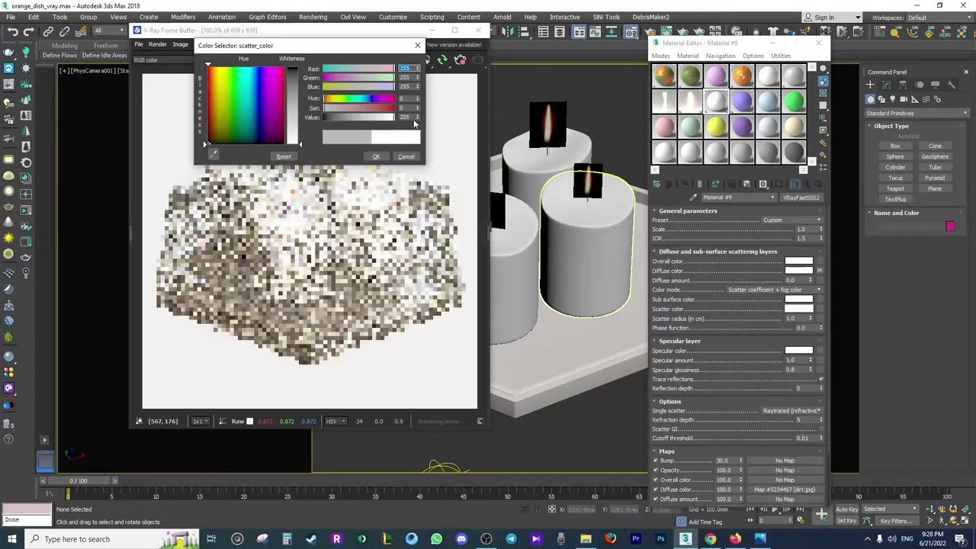
left_click(375, 156)
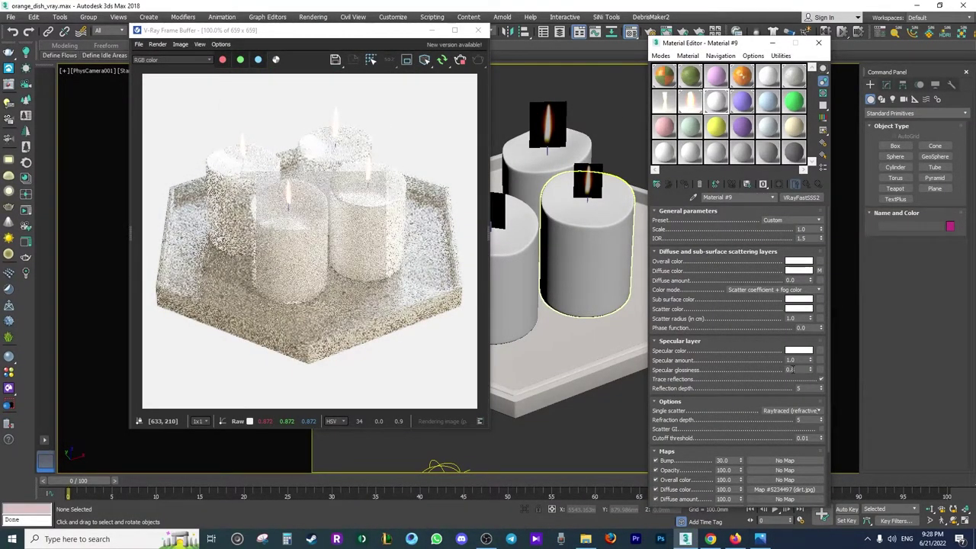
scroll(365, 166, "up", 1)
scroll(364, 166, "down", 2)
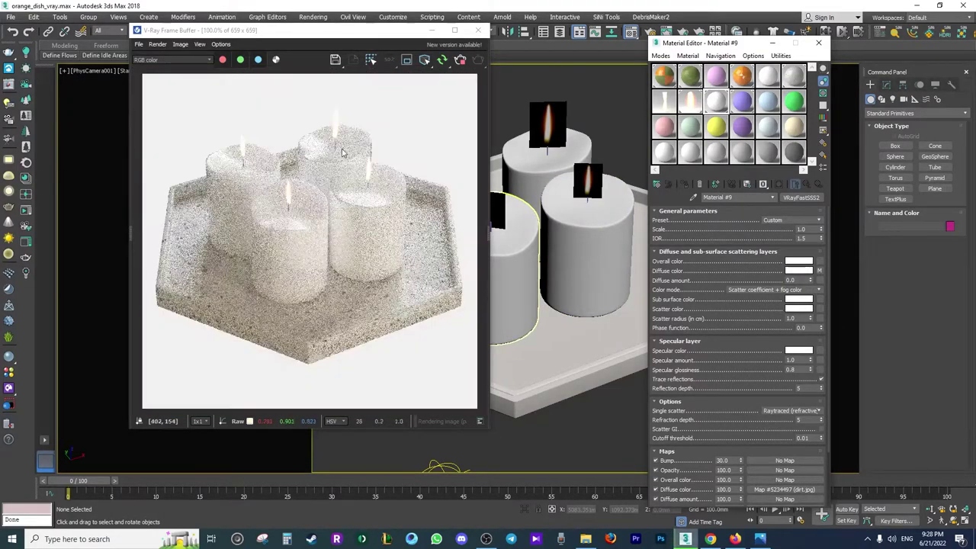
scroll(330, 143, "up", 2)
scroll(330, 142, "down", 2)
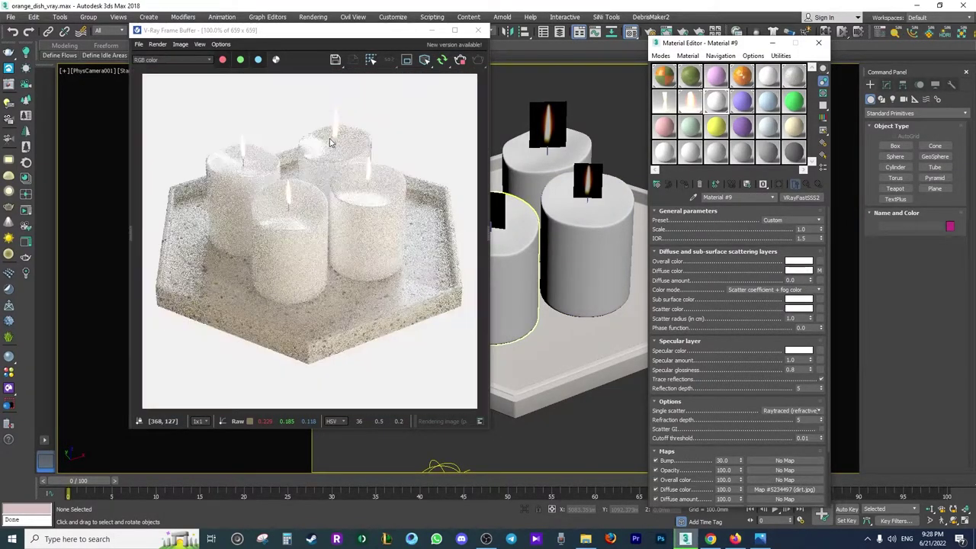
scroll(332, 153, "up", 2)
scroll(332, 152, "down", 1)
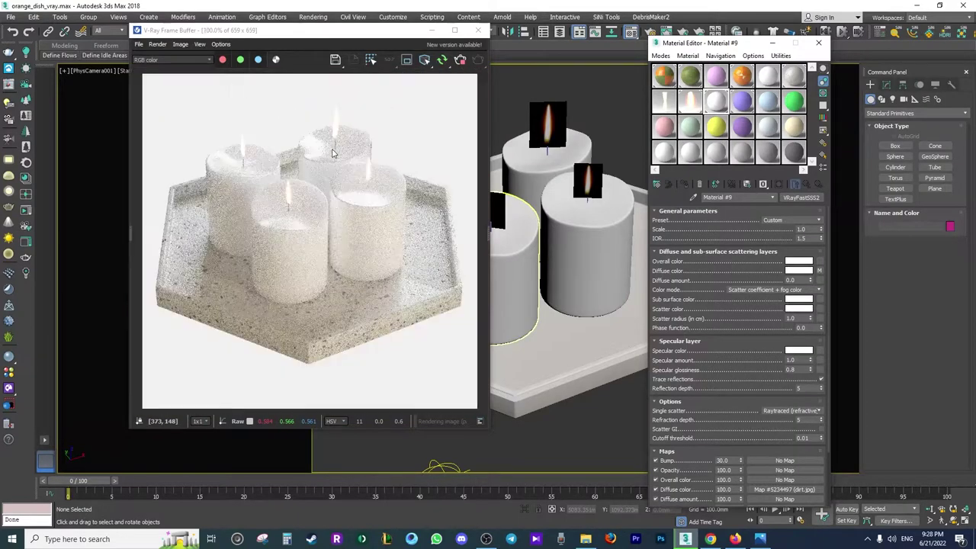
scroll(354, 141, "up", 1)
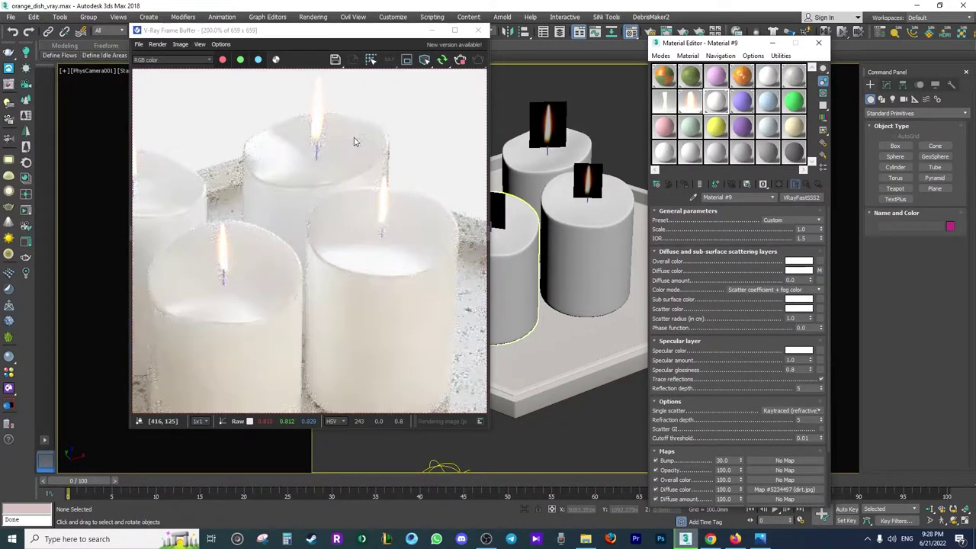
scroll(354, 141, "down", 1)
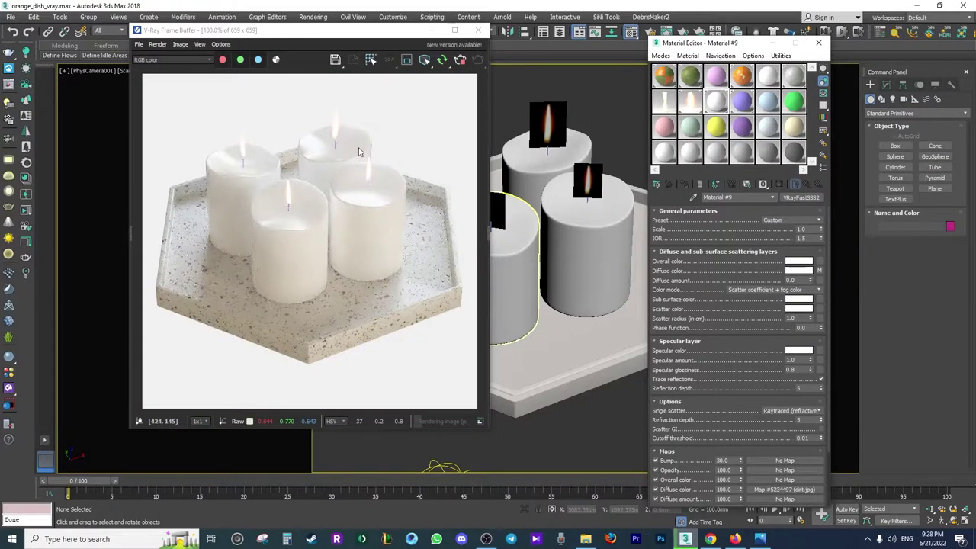
Set the wax scatter radius to 10 and choose the scatter colour mode
left_click(580, 355)
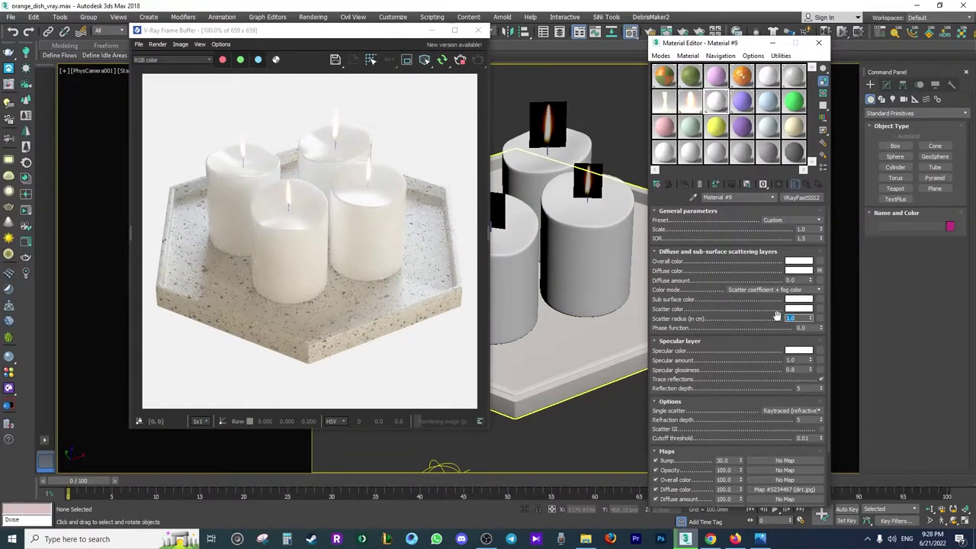
type("10")
key("Return")
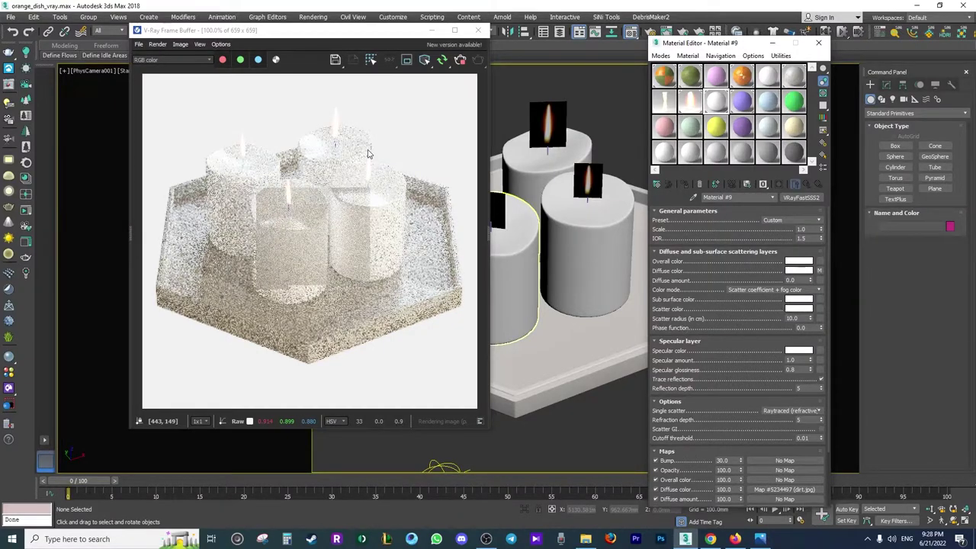
scroll(353, 187, "up", 1)
scroll(353, 187, "down", 1)
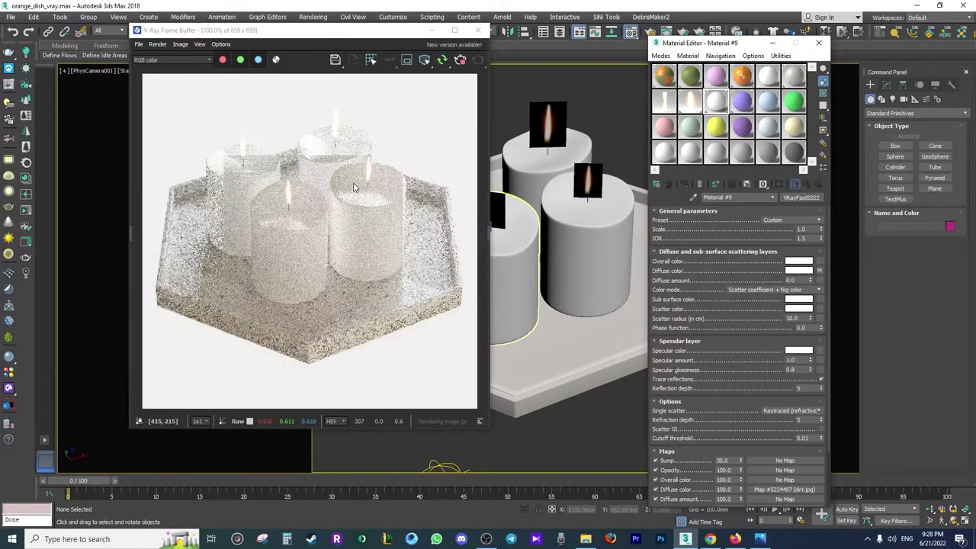
left_click(817, 293)
left_click(847, 284)
Paste a copy of the dirt.jpg map into the Bump slot at amount 100
right_click(764, 459)
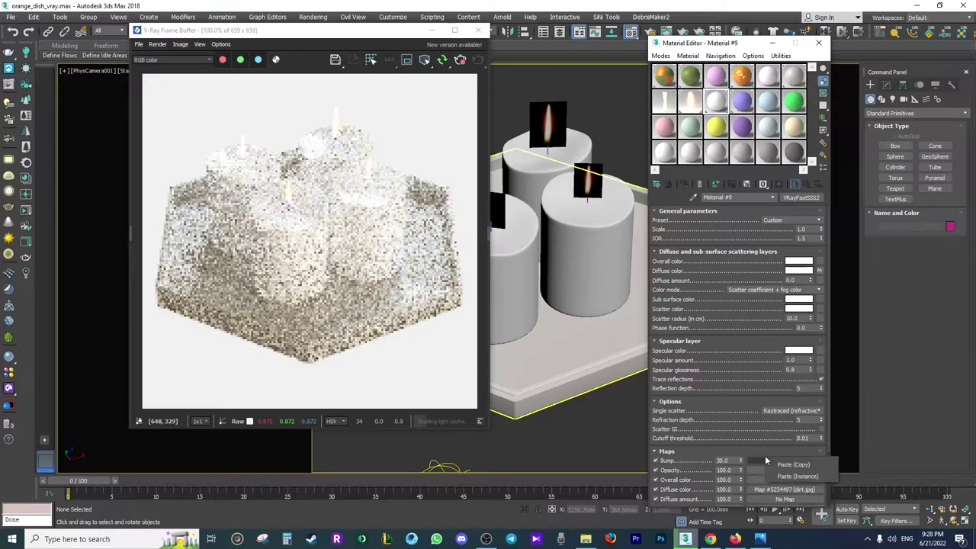
left_click(816, 467)
type("100")
key("Return")
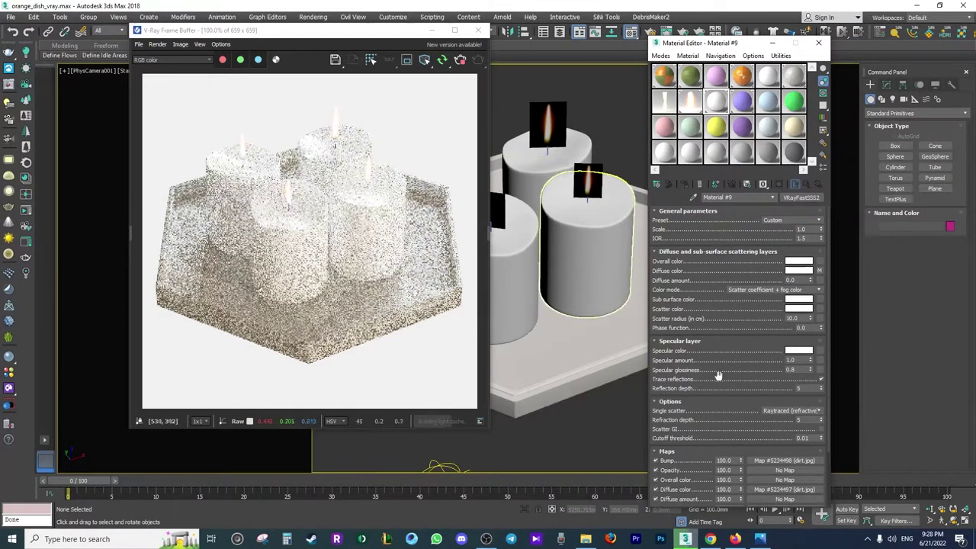
left_click(784, 461)
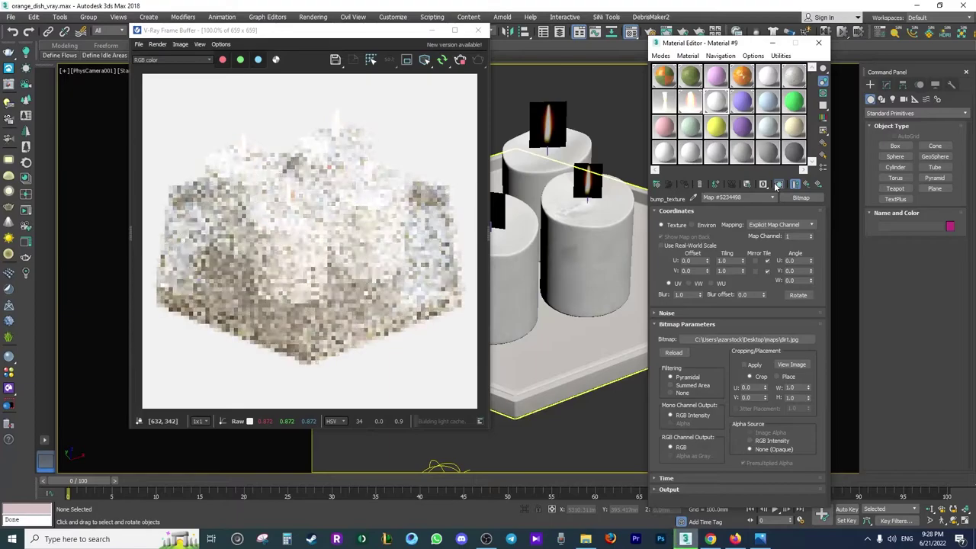
left_click(795, 184)
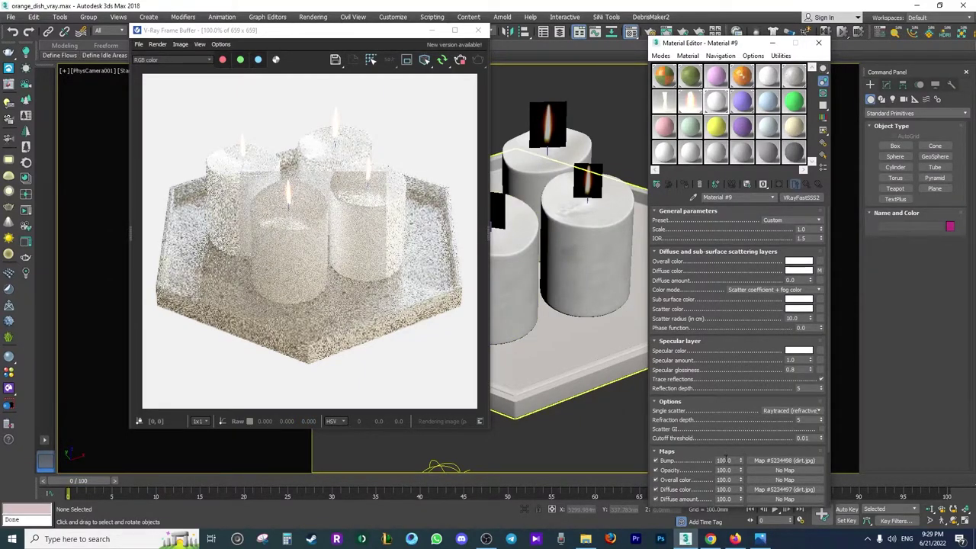
Zoom around the bump-mapped candle render, then show the white taper candle reference photo
left_click(725, 461)
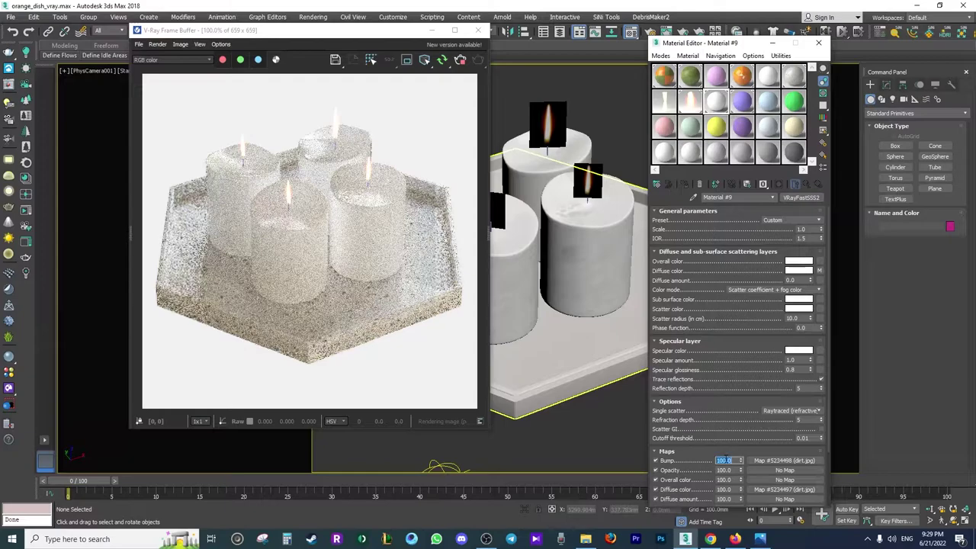
scroll(323, 202, "up", 2)
scroll(323, 203, "down", 2)
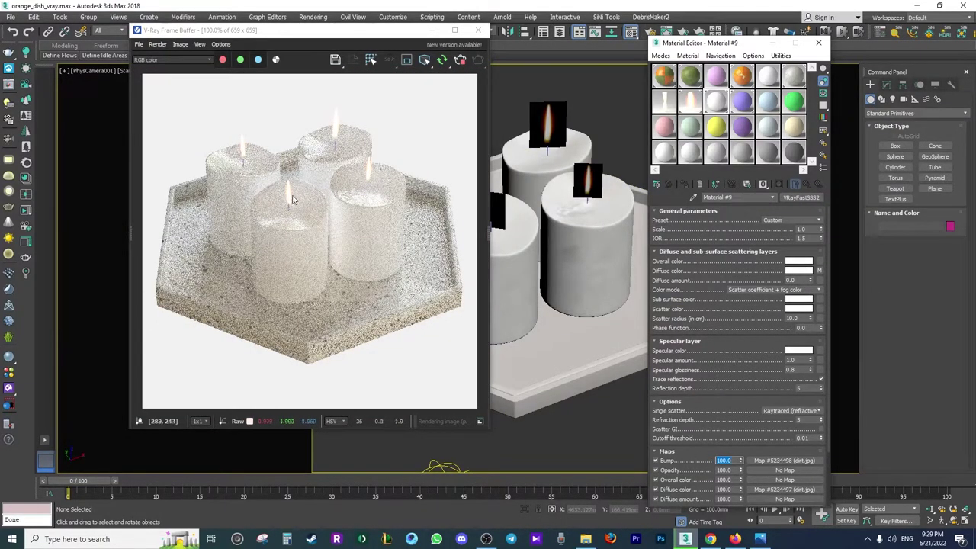
scroll(323, 178, "down", 1)
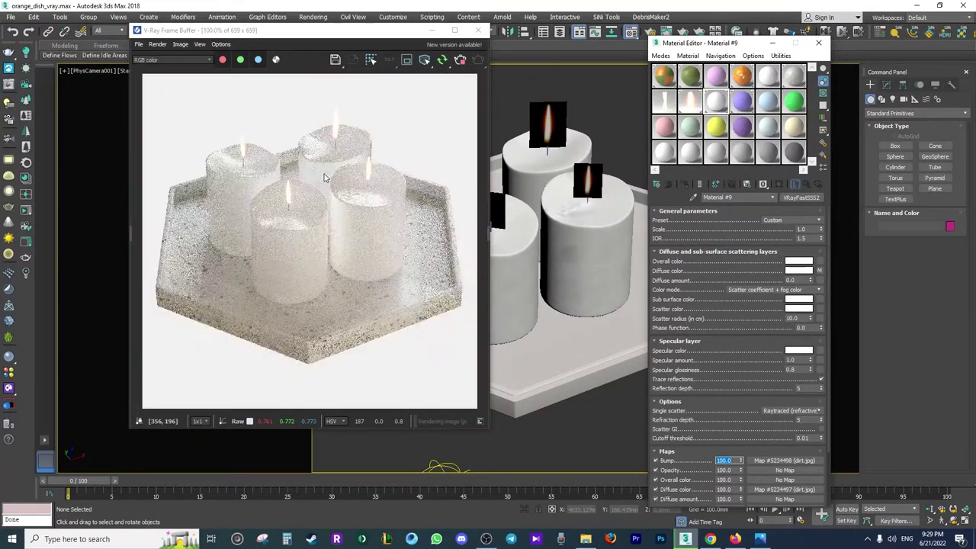
scroll(324, 178, "up", 1)
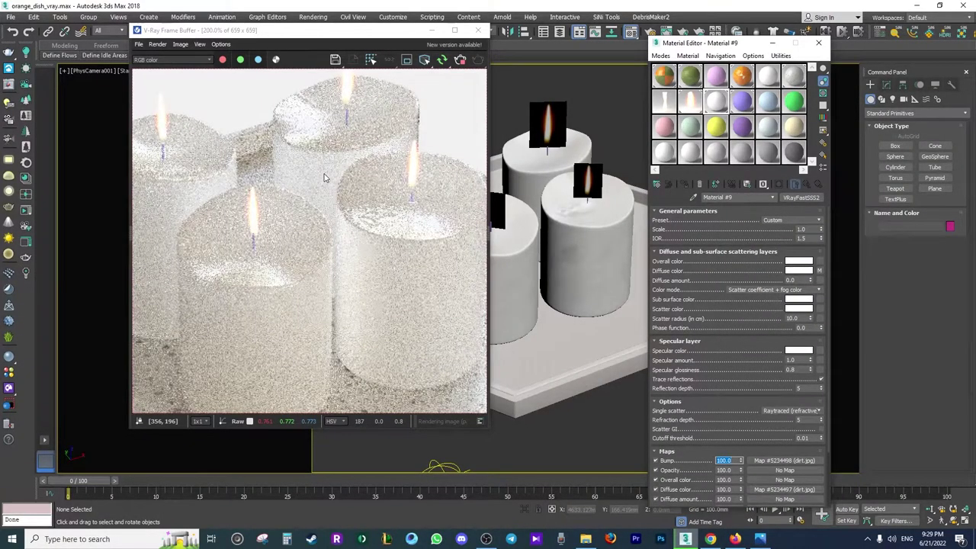
scroll(323, 178, "down", 1)
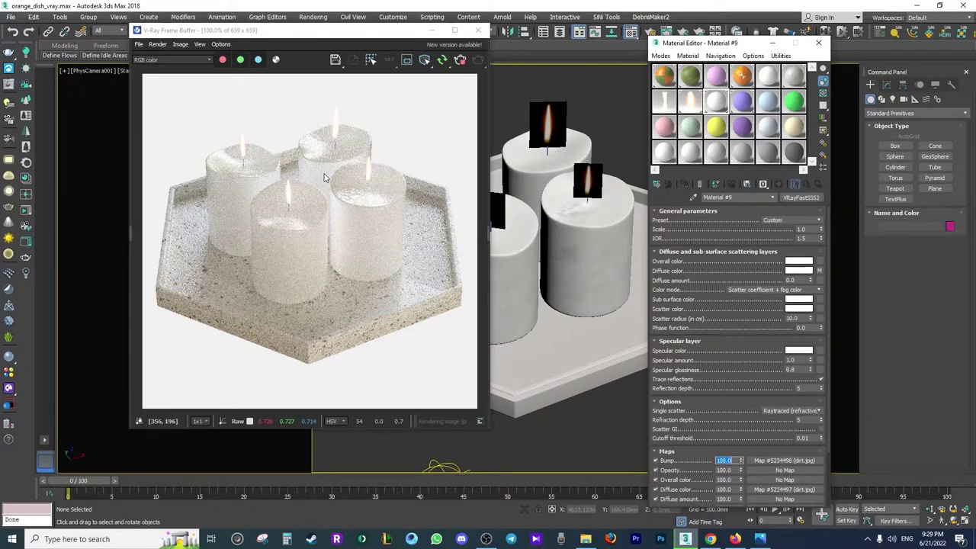
scroll(323, 178, "up", 1)
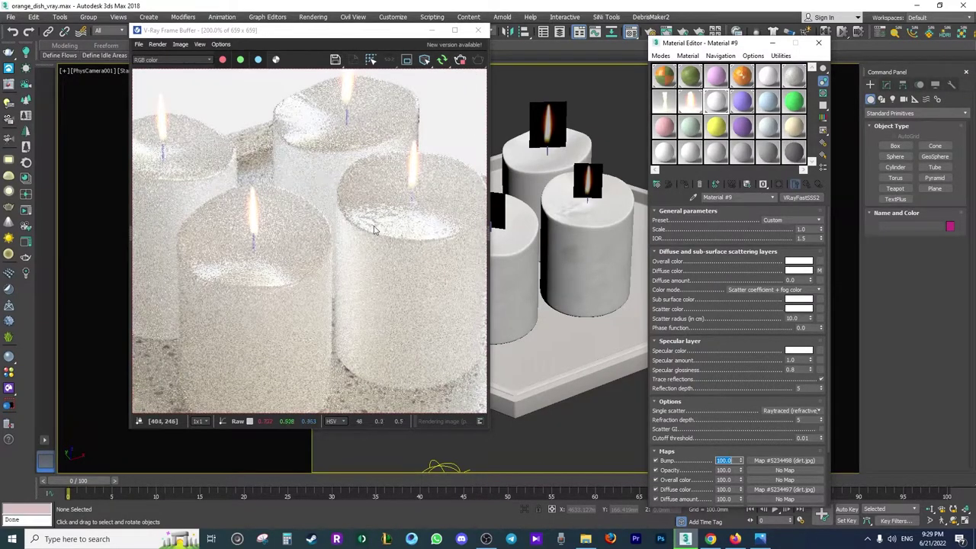
scroll(375, 233, "down", 1)
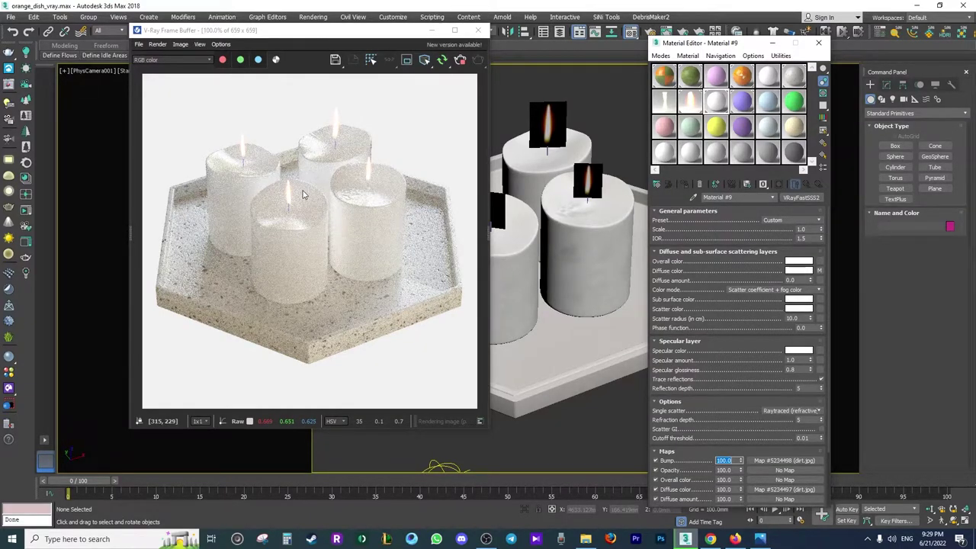
scroll(263, 183, "up", 1)
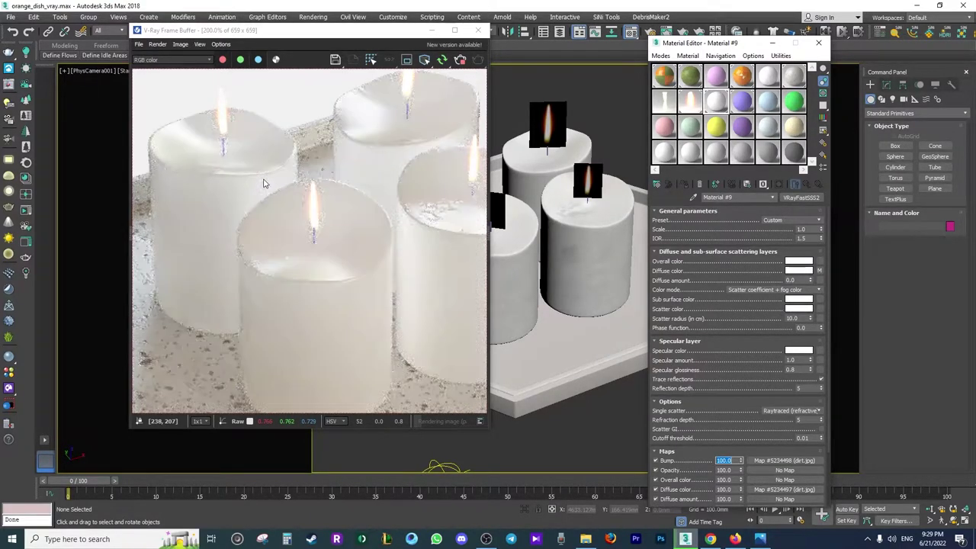
scroll(263, 183, "down", 1)
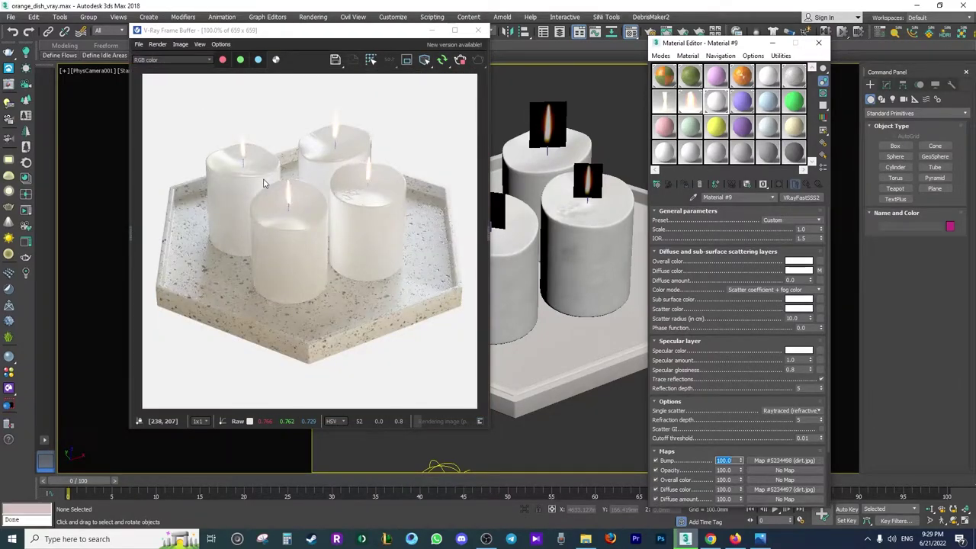
left_click(760, 539)
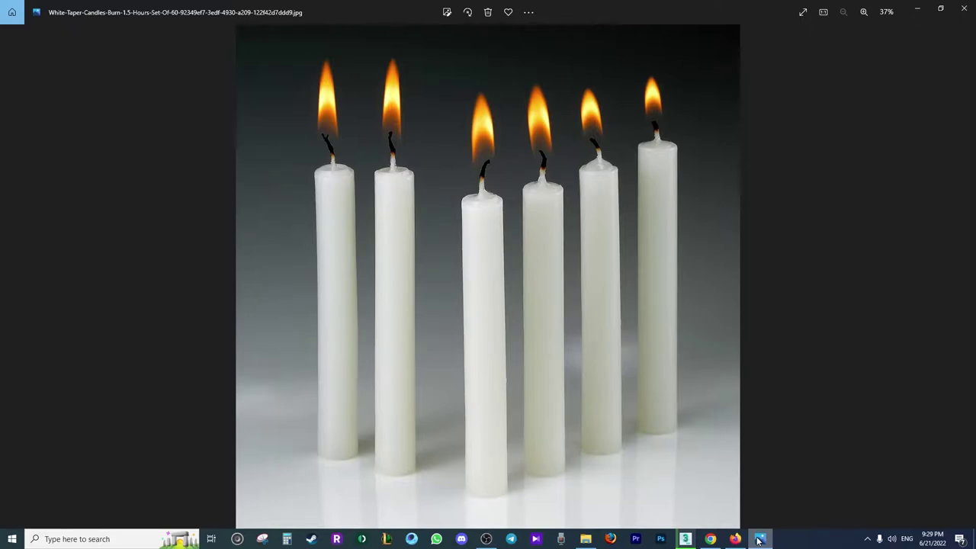
left_click(760, 539)
left_click(760, 539)
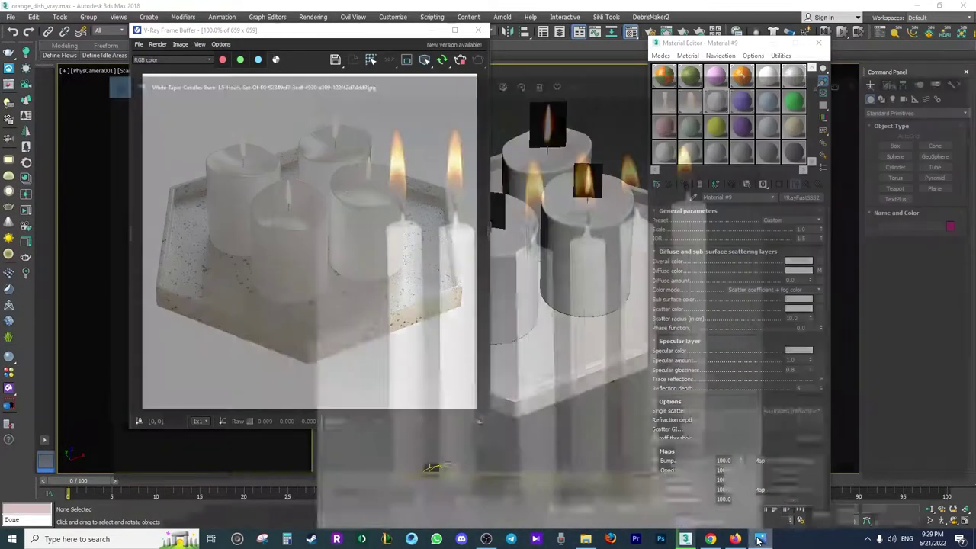
left_click(759, 540)
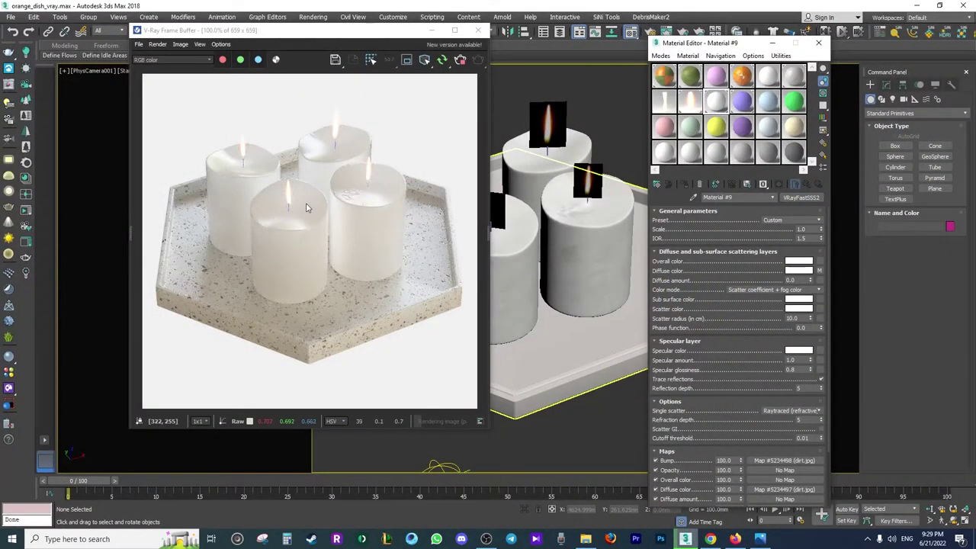
scroll(267, 212, "up", 1)
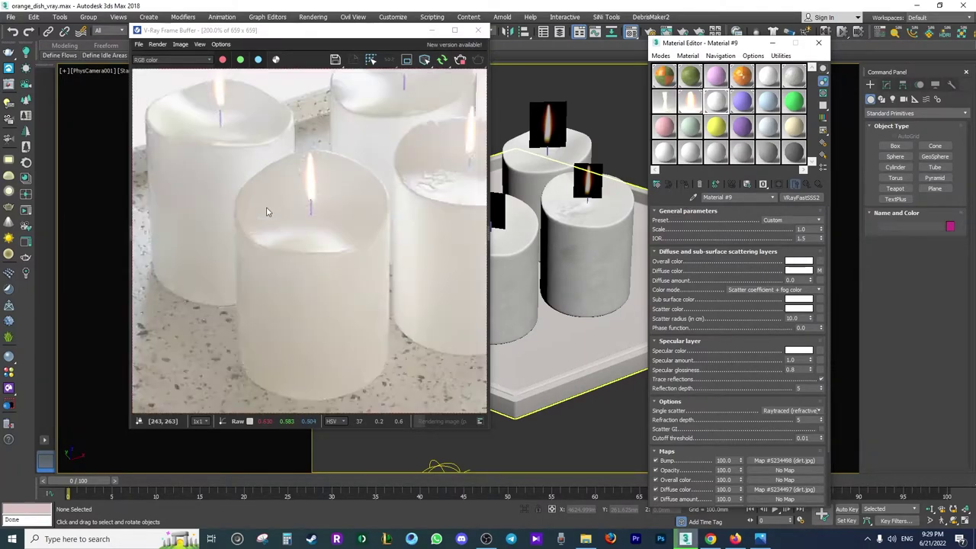
scroll(267, 212, "down", 1)
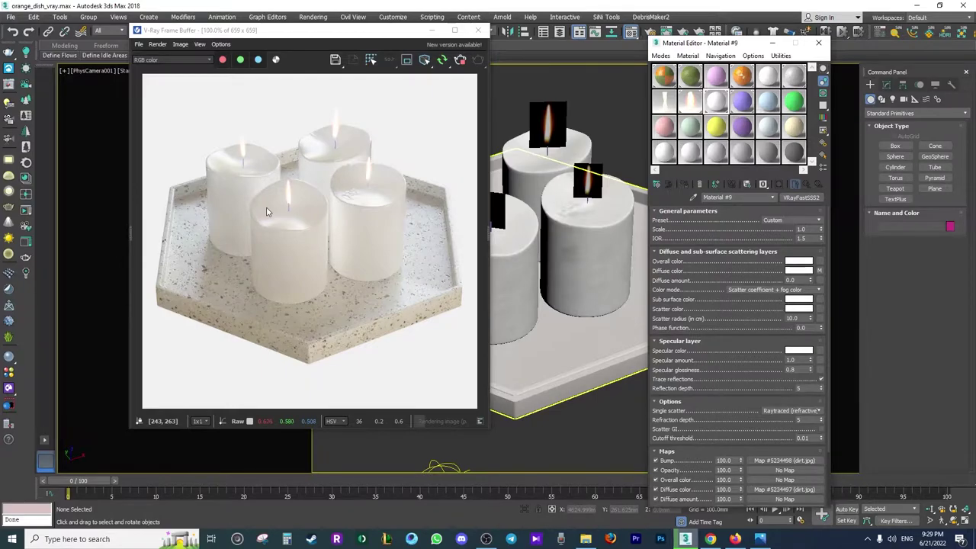
scroll(285, 183, "up", 1)
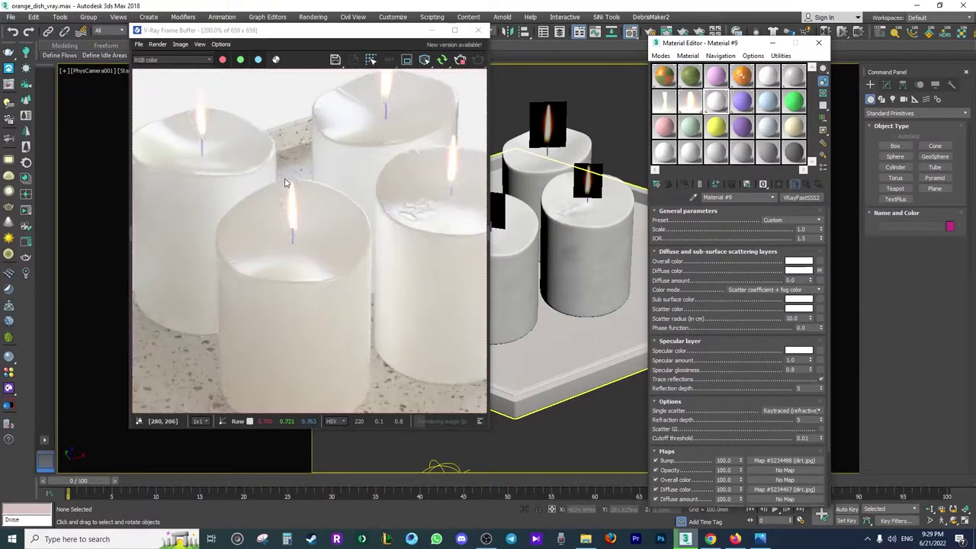
scroll(285, 183, "down", 1)
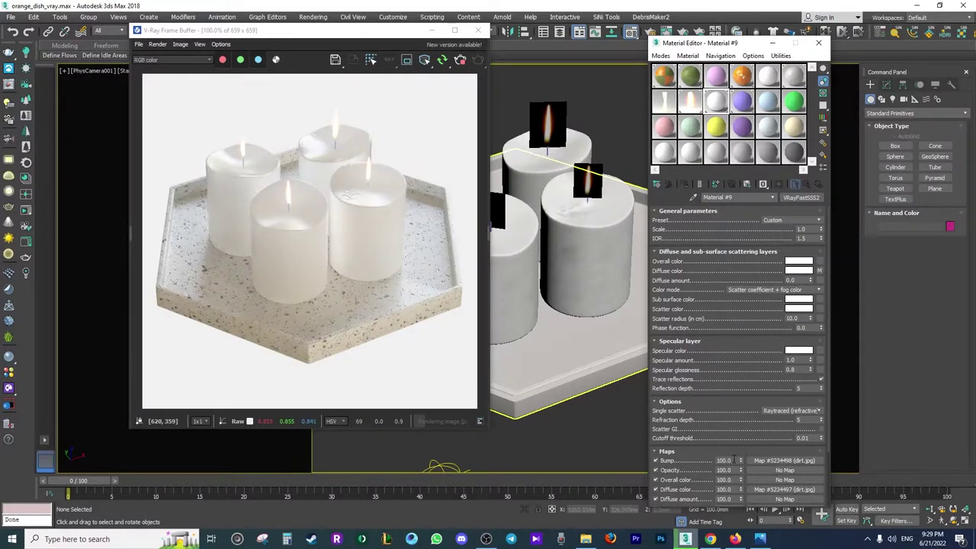
scroll(304, 214, "up", 1)
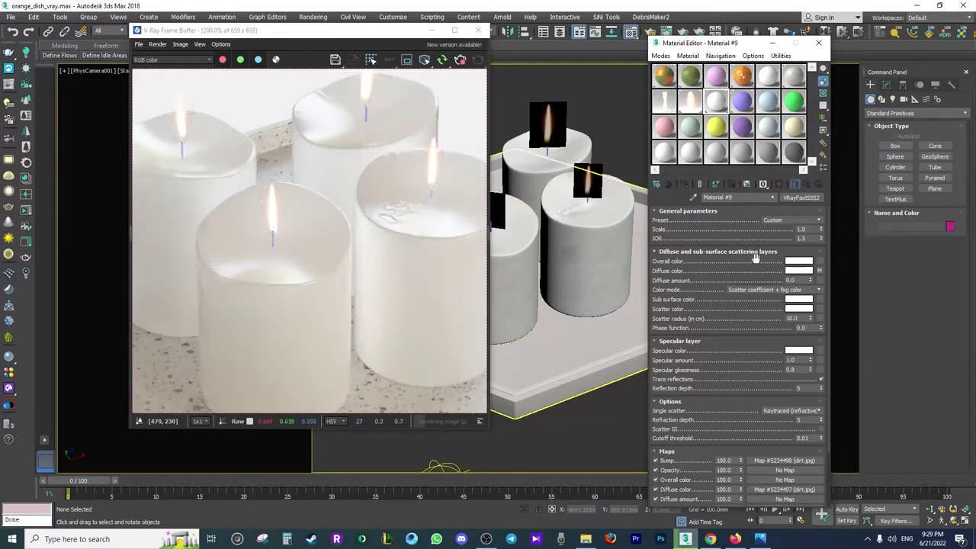
Give Material #10 a Bitmap diffuse map and browse to E:\texture\dirt
left_click(740, 103)
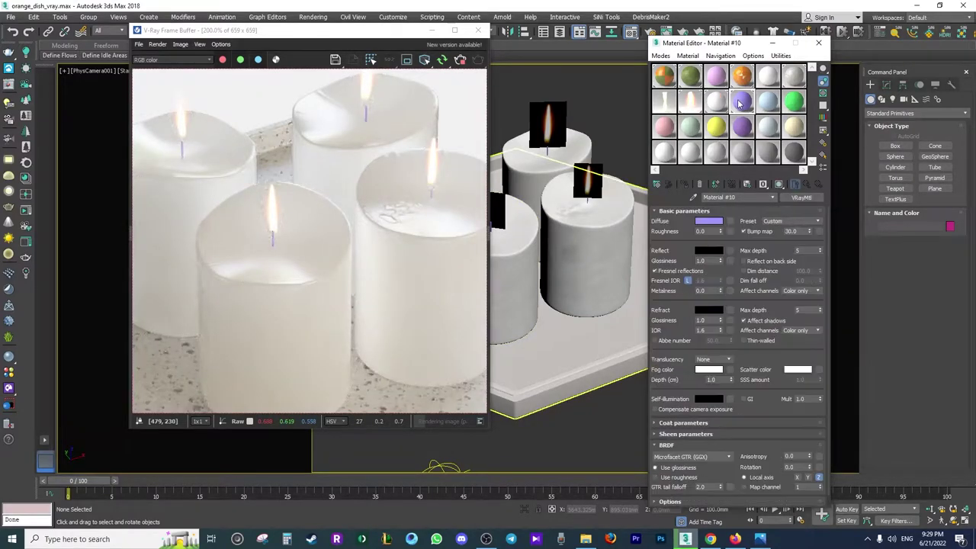
left_click(725, 220)
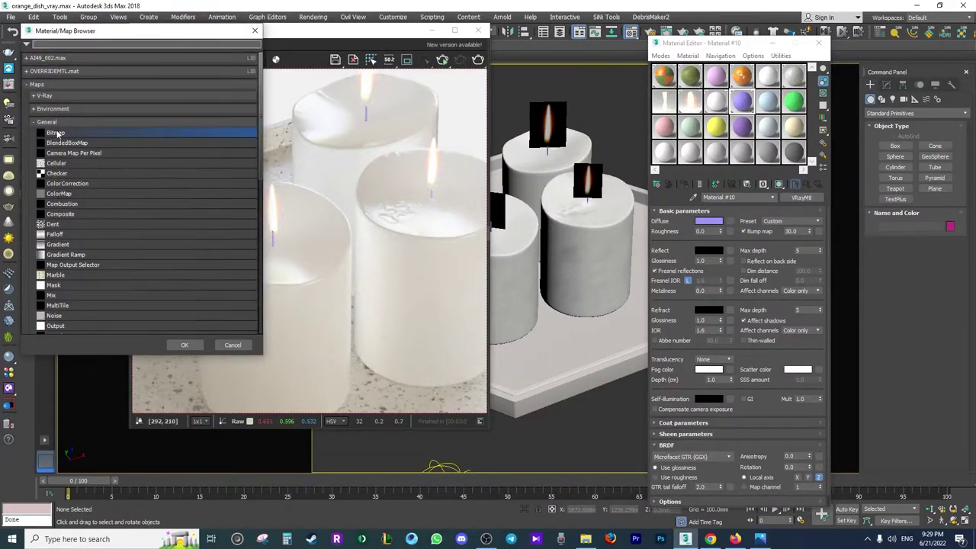
double_click(57, 133)
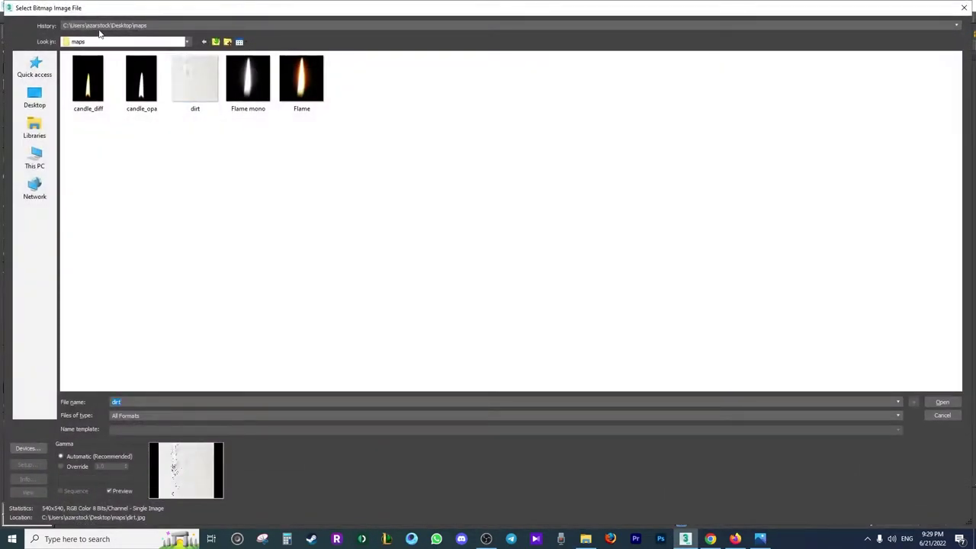
left_click(97, 27)
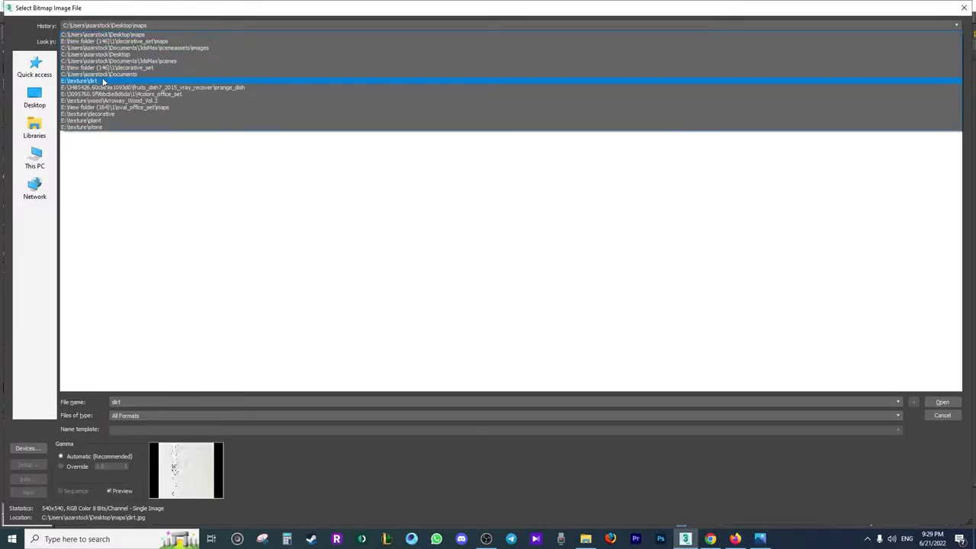
left_click(103, 81)
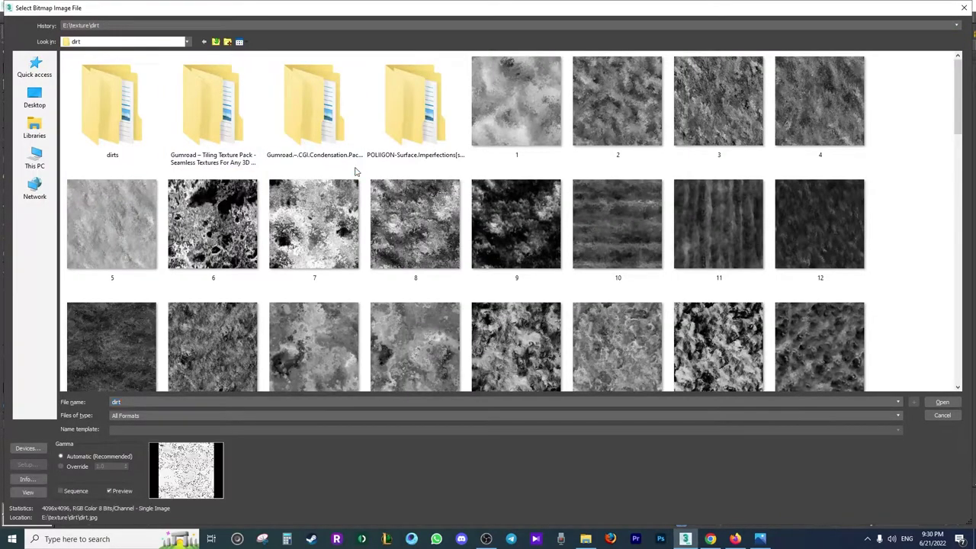
key("BackSpace")
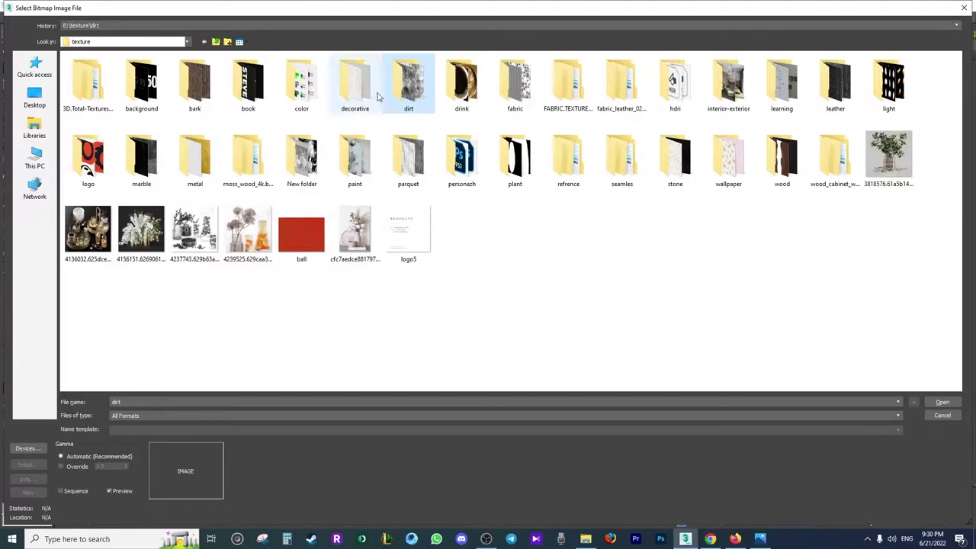
double_click(409, 84)
Pick Atile-Dirt-2 and preview it full-size in Photos
scroll(331, 232, "down", 5)
left_click(332, 232)
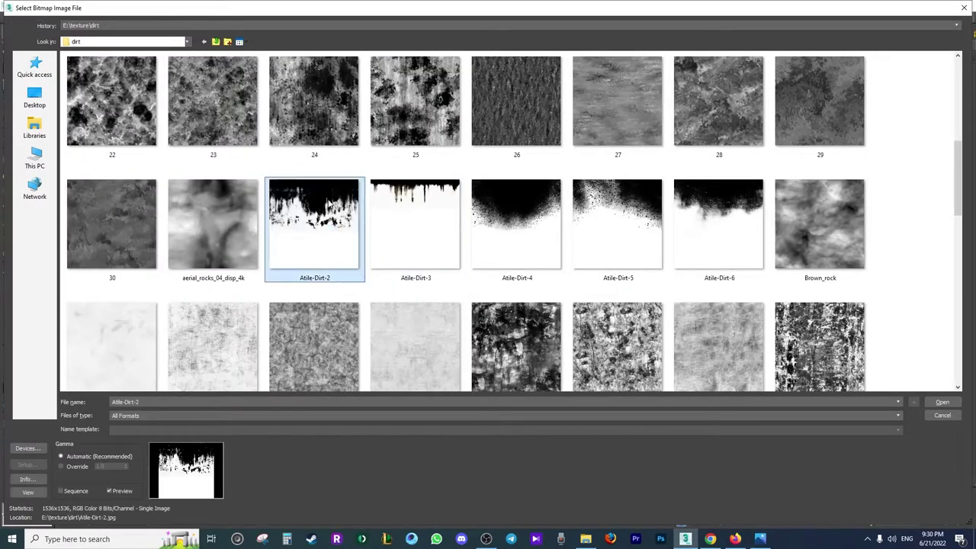
right_click(323, 208)
left_click(341, 229)
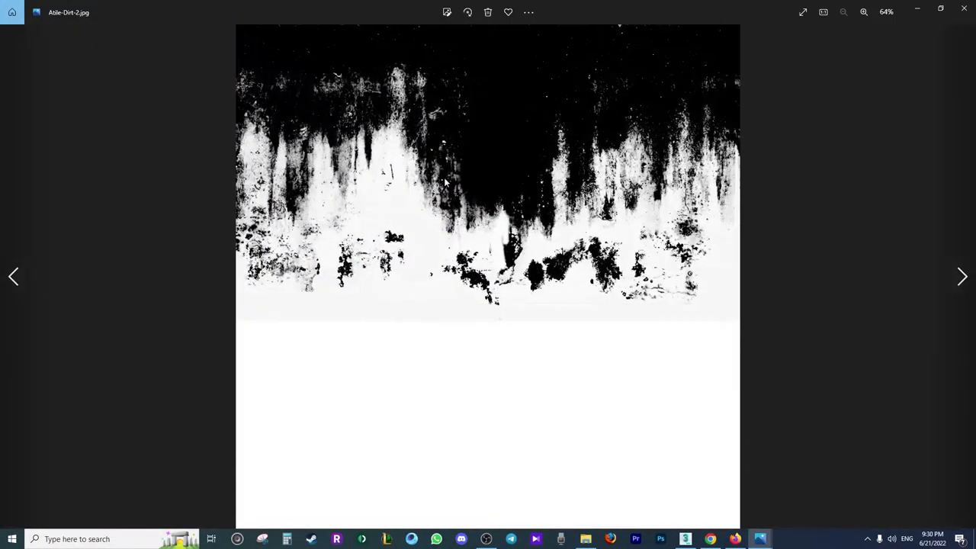
left_click(964, 8)
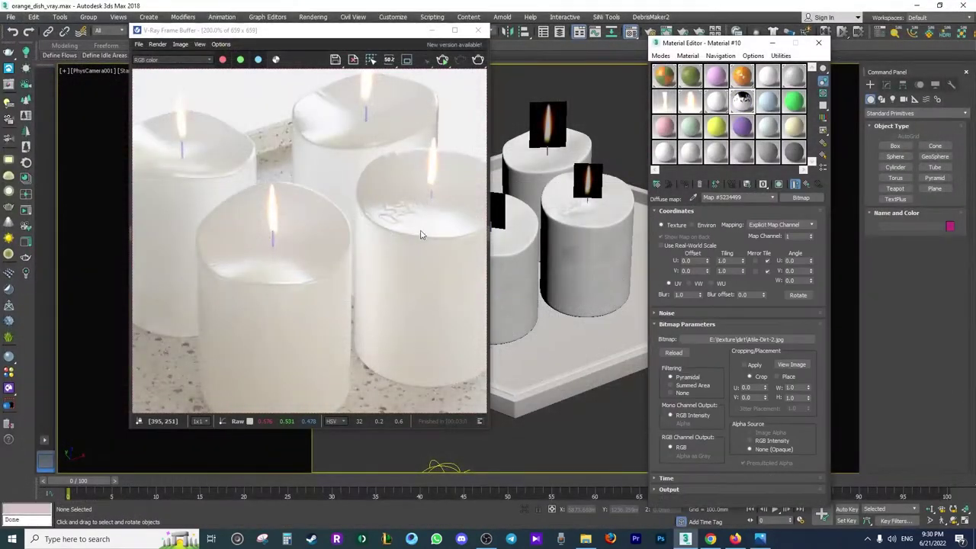
Isolate the right front candle and show its dirt material shaded in the viewport
left_click(591, 201)
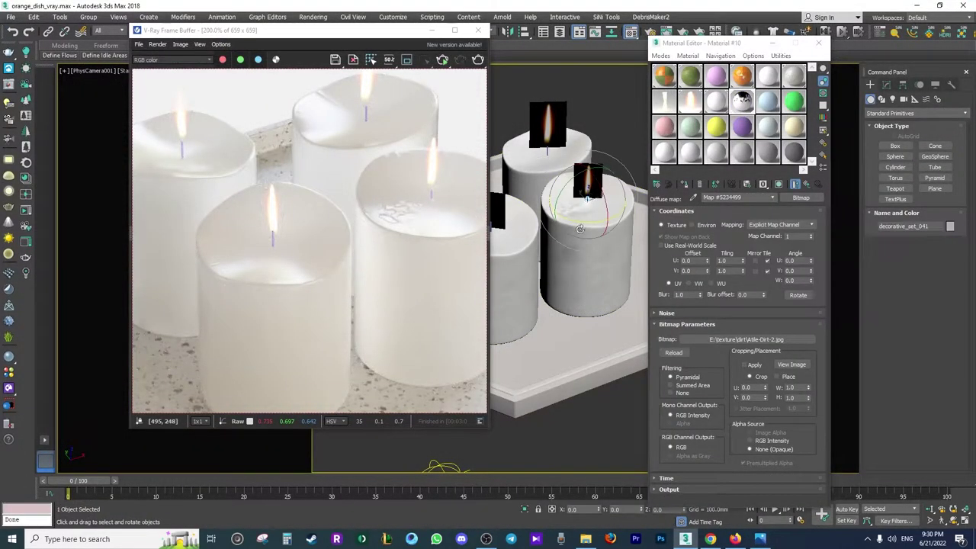
key("p")
key("alt+q")
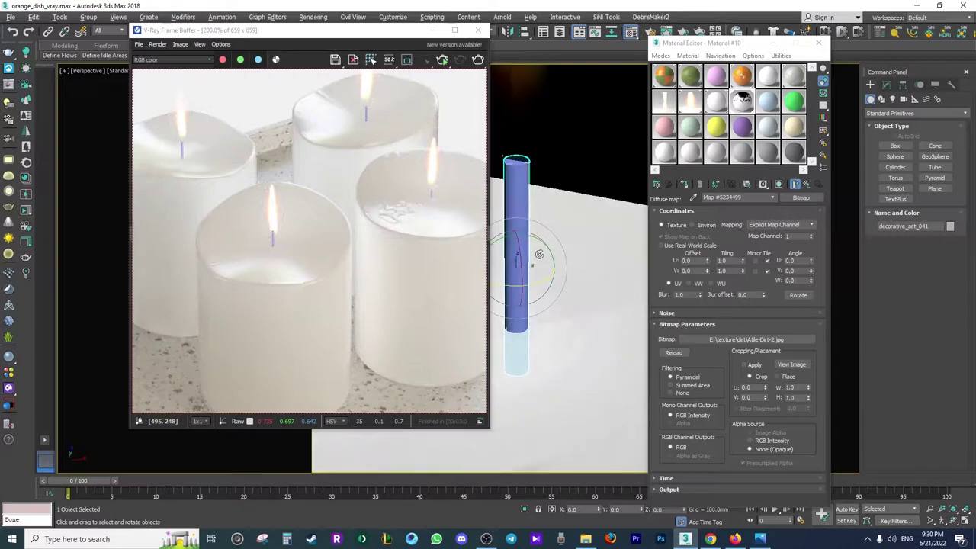
left_click(780, 186)
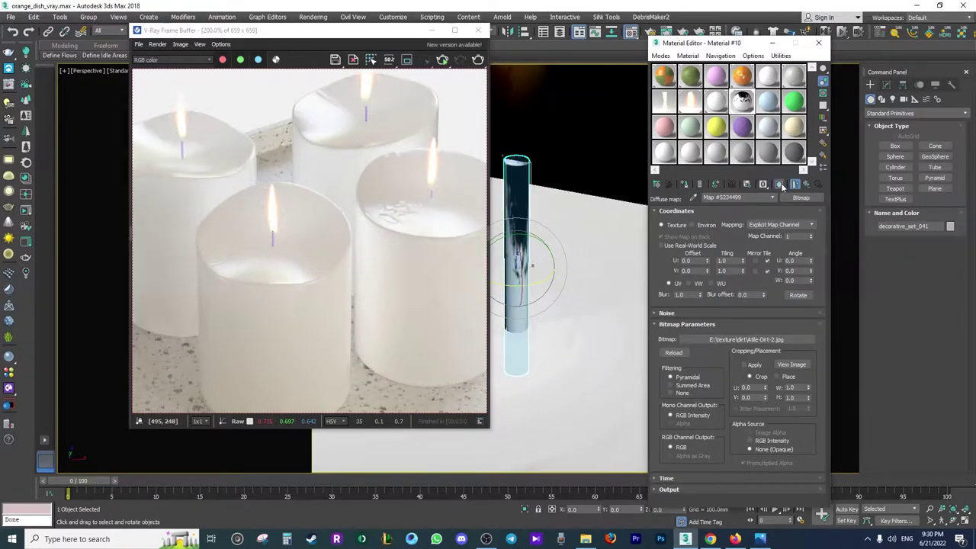
left_click(760, 538)
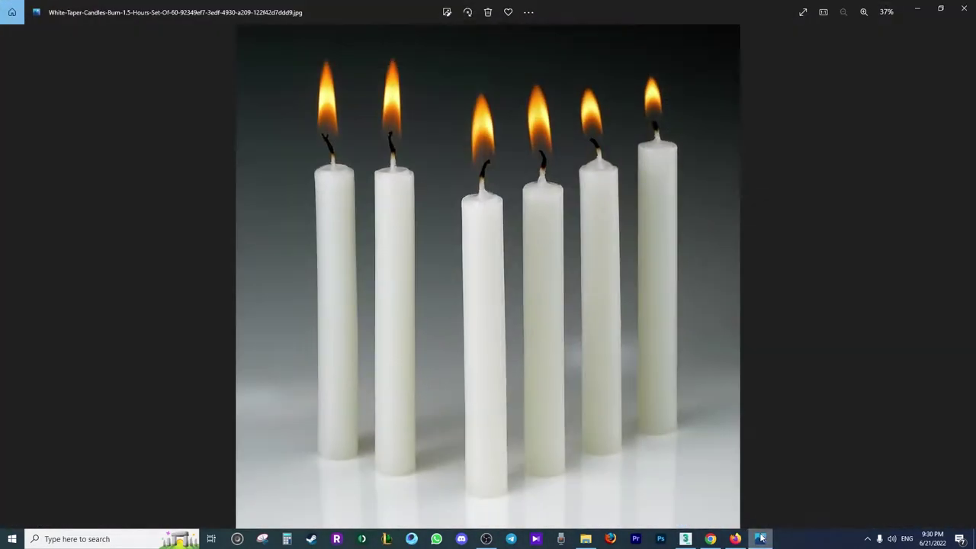
left_click(760, 539)
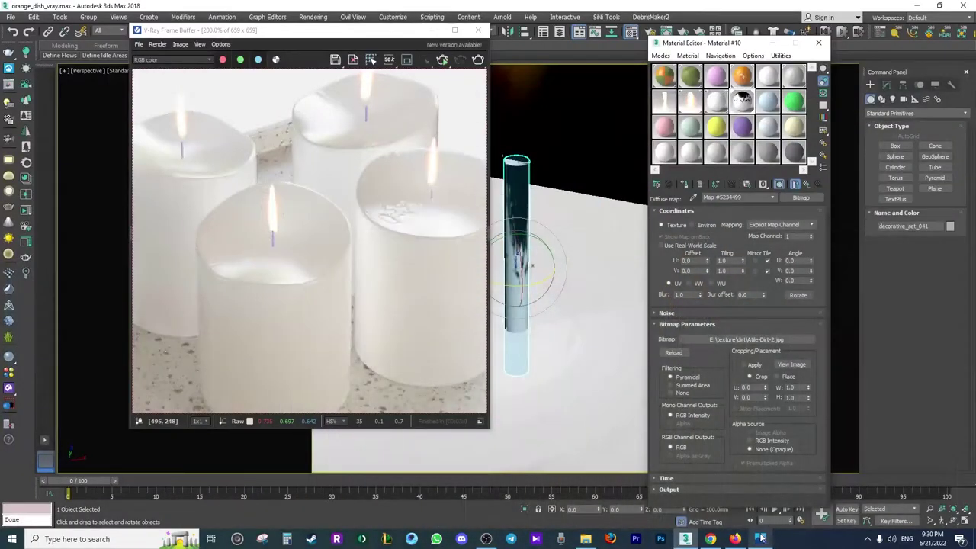
left_click(477, 29)
scroll(551, 189, "up", 5)
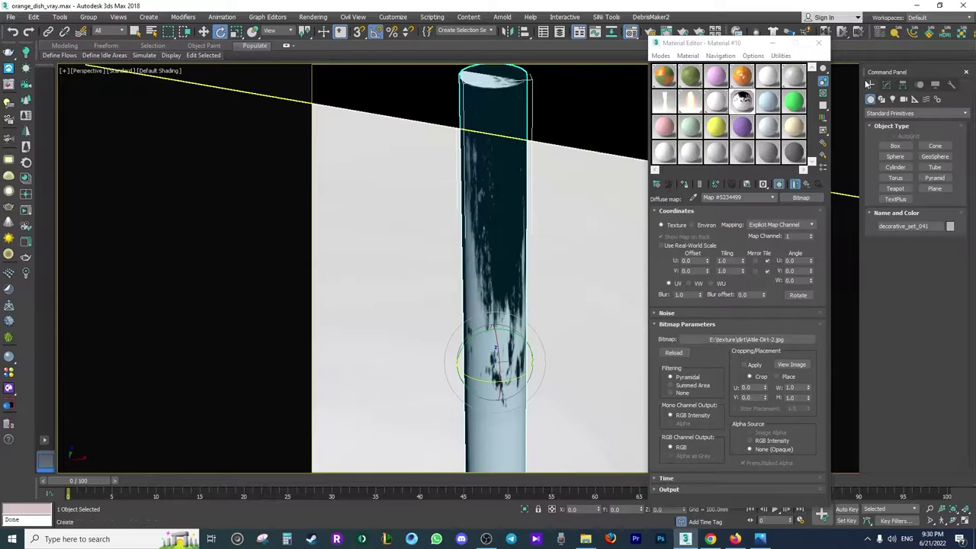
Add a UVW Map modifier to the candle with spherical projection
left_click(886, 85)
left_click(893, 114)
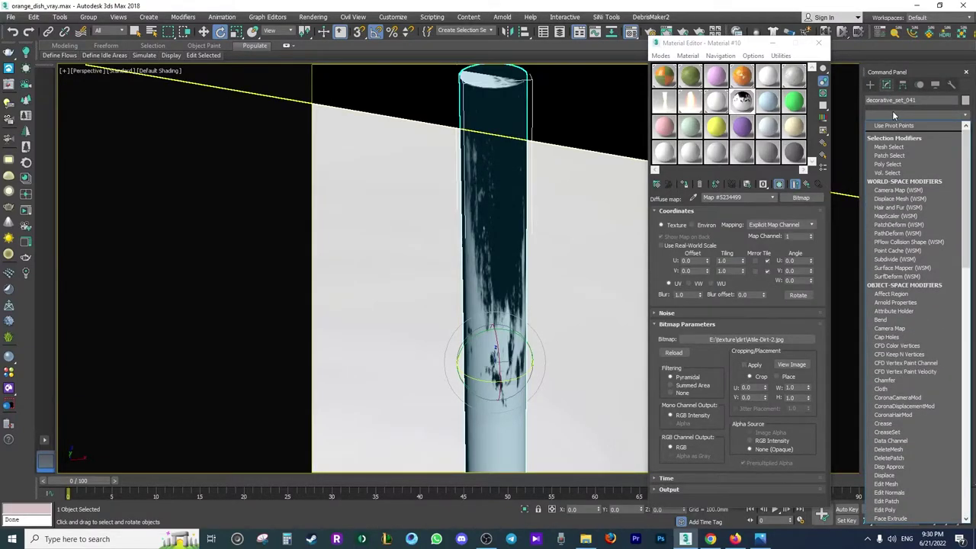
key("u")
left_click(888, 419)
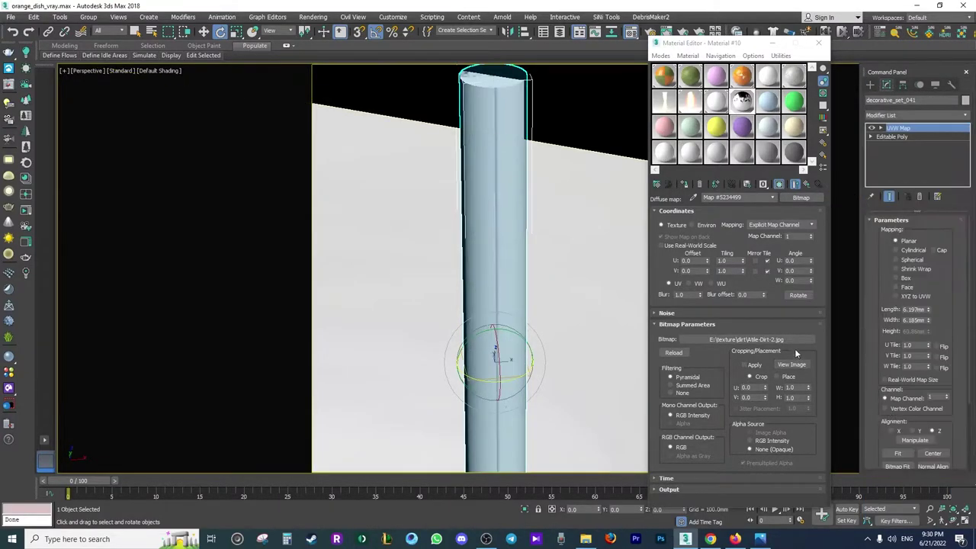
left_click(896, 251)
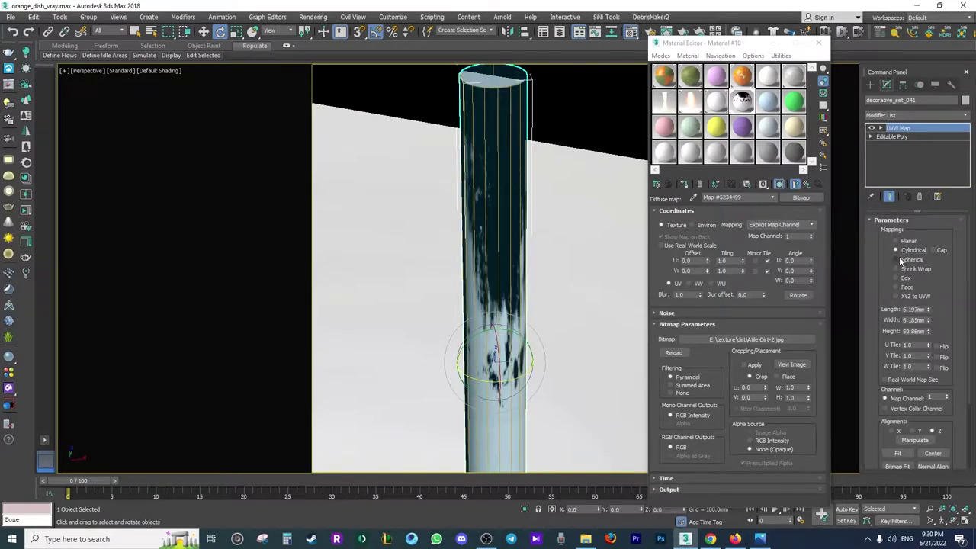
left_click(897, 260)
mouse_move(480, 251)
middle_mouse_down("alt")
mouse_move(523, 234)
mouse_move(610, 236)
mouse_move(508, 236)
middle_mouse_up("alt")
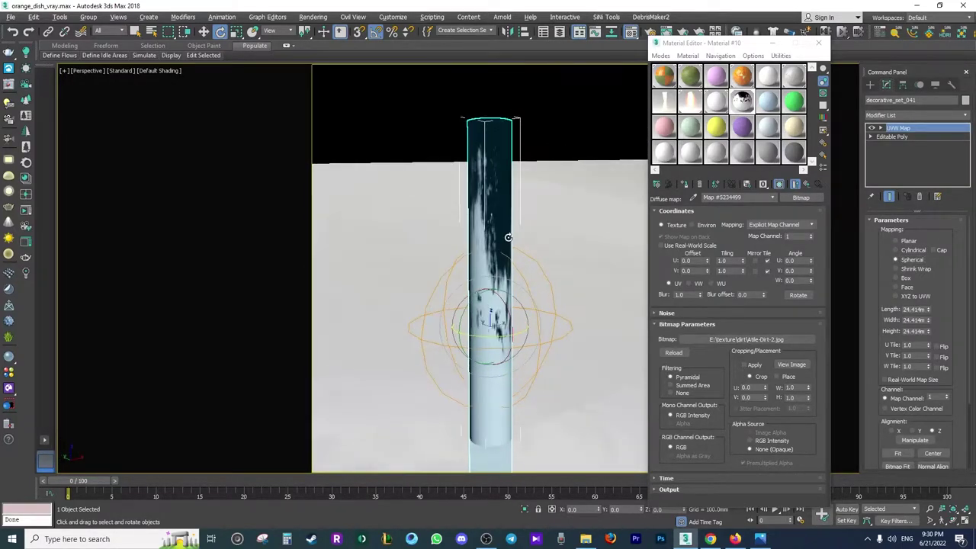
Lower the dirt map's tiling and slide its V offset to −0.23
left_click(743, 264)
left_click(742, 264)
left_click(742, 264)
left_click(743, 273)
left_click(744, 273)
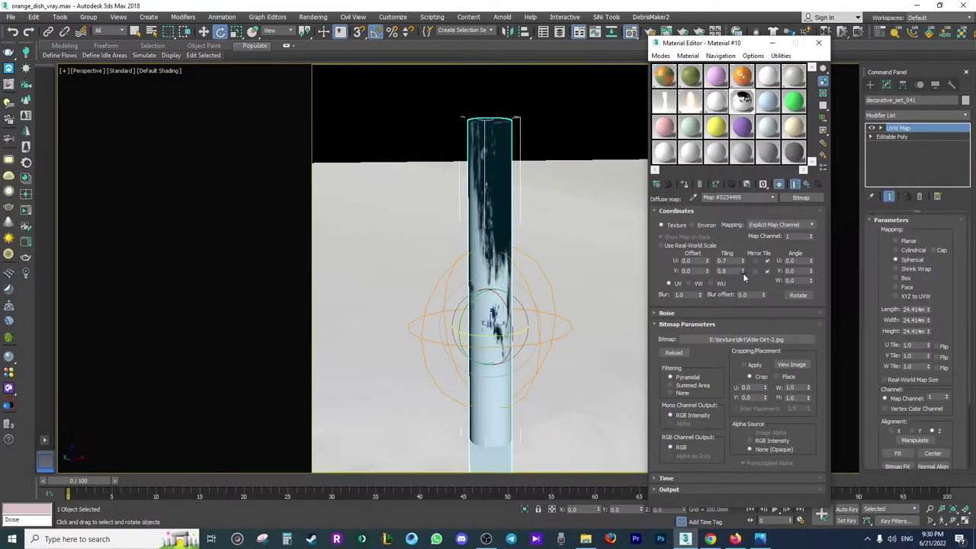
left_click(744, 274)
left_click(709, 271)
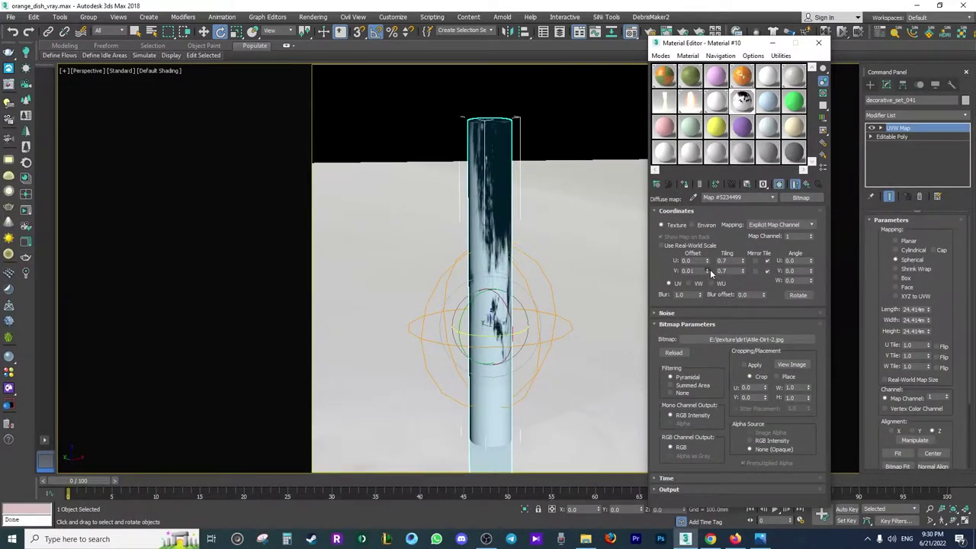
left_click_drag(708, 279, 708, 278)
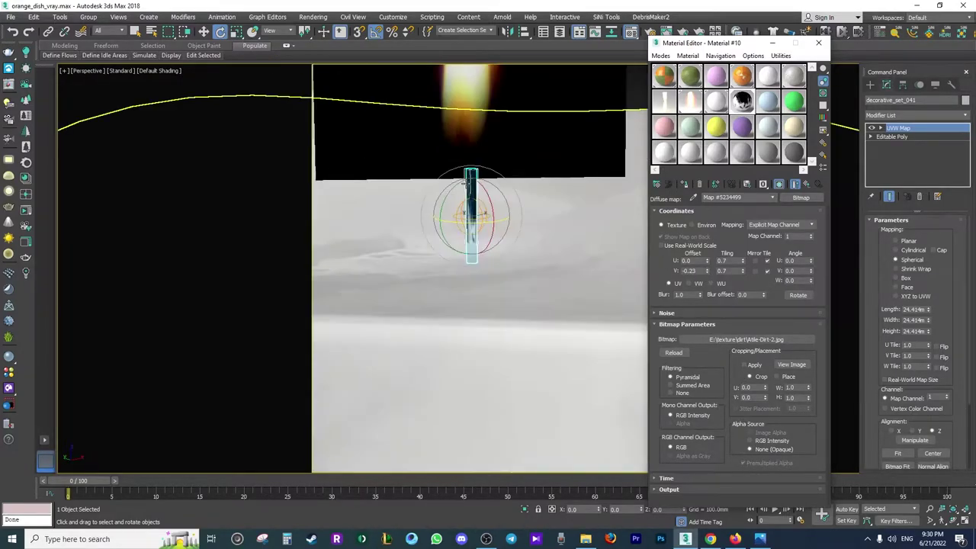
Stretch the dirt further with tiling U 0.3 and V 0.6
scroll(460, 221, "down", 5)
scroll(461, 221, "up", 2)
scroll(461, 220, "up", 3)
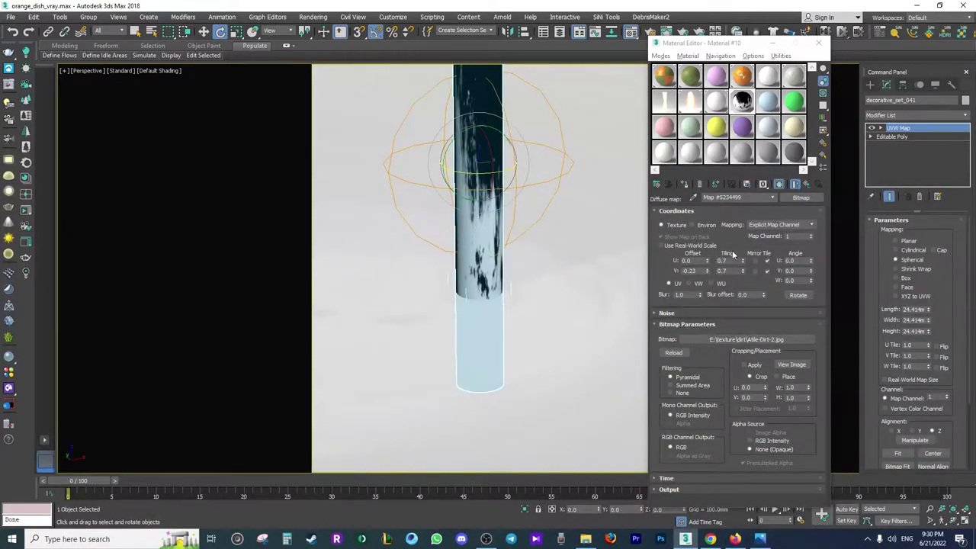
left_click(745, 281)
left_click(742, 273)
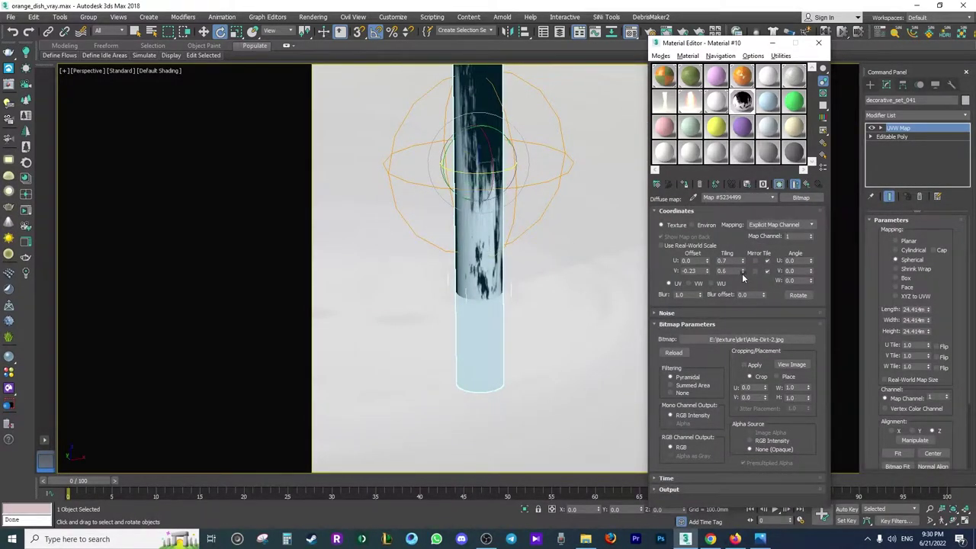
left_click(743, 263)
left_click(743, 263)
left_click(742, 263)
left_click(742, 263)
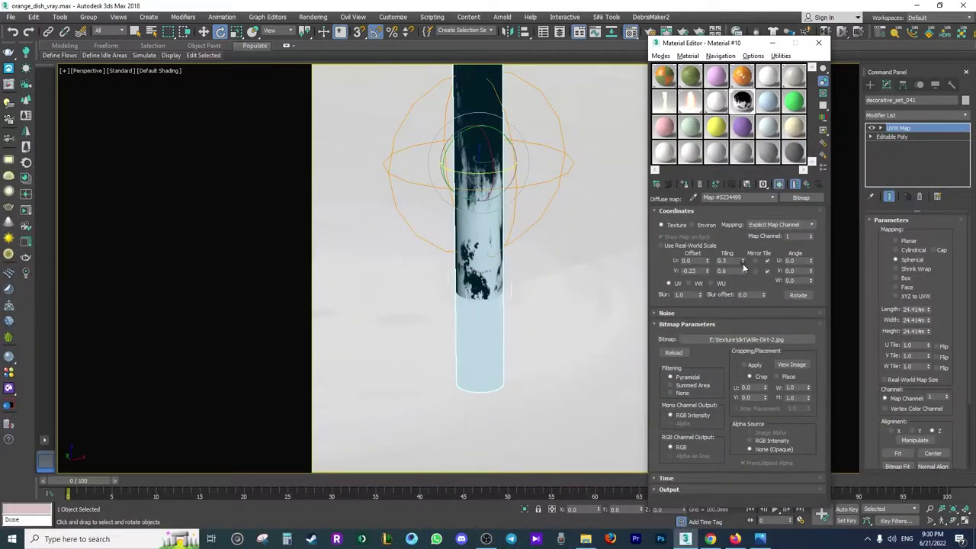
Orbit around the candles and select the flame plane on the right candle
left_click(870, 85)
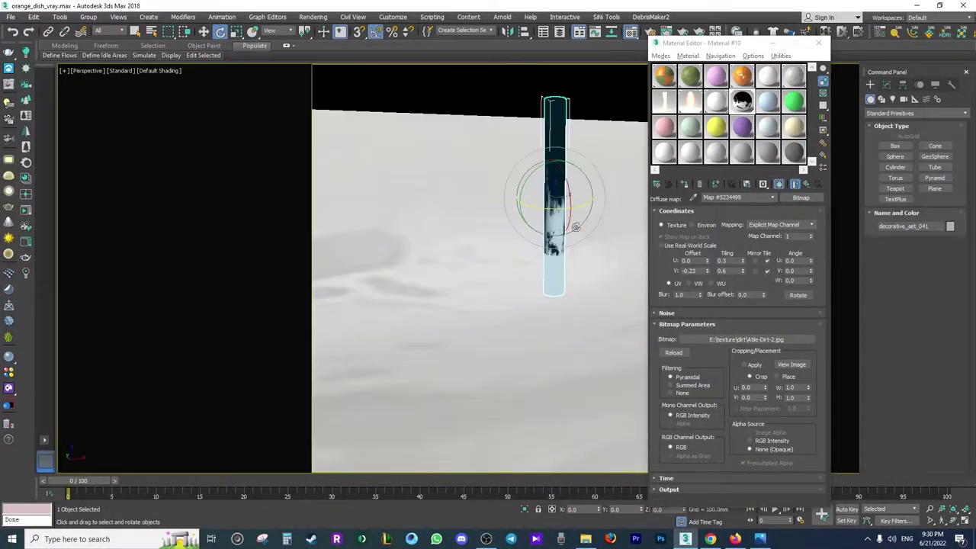
scroll(488, 251, "down", 3)
middle_click_drag(488, 251, 518, 250, "alt")
scroll(518, 250, "down", 3)
scroll(518, 257, "down", 2)
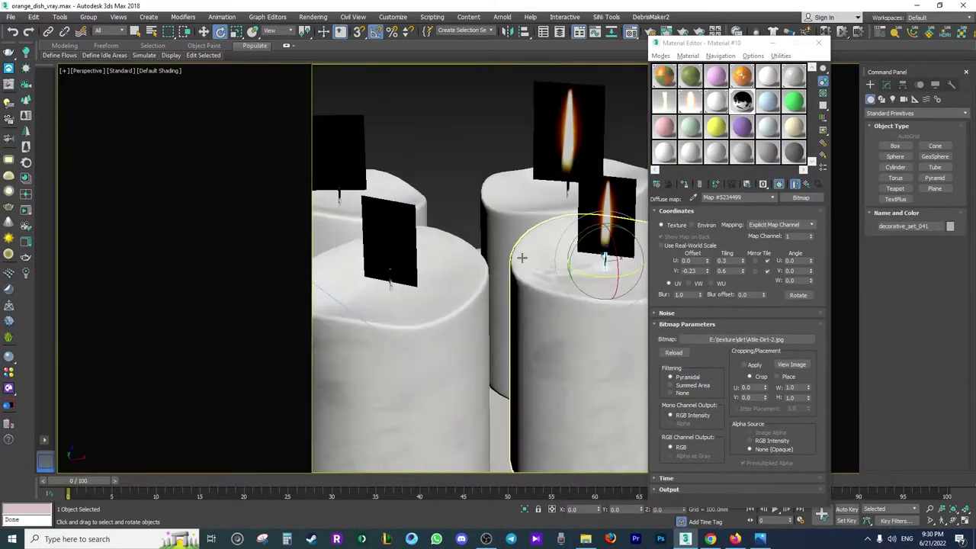
left_click(449, 277)
scroll(414, 279, "up", 2)
scroll(414, 279, "down", 2)
left_click(587, 259)
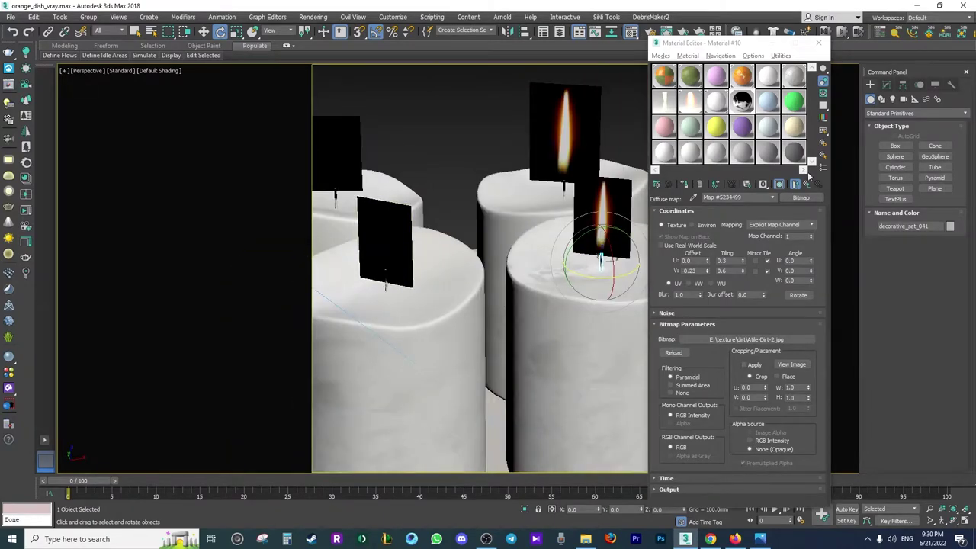
left_click(885, 85)
Copy the candle's UVW Map and paste it instanced onto a candle wick
right_click(896, 128)
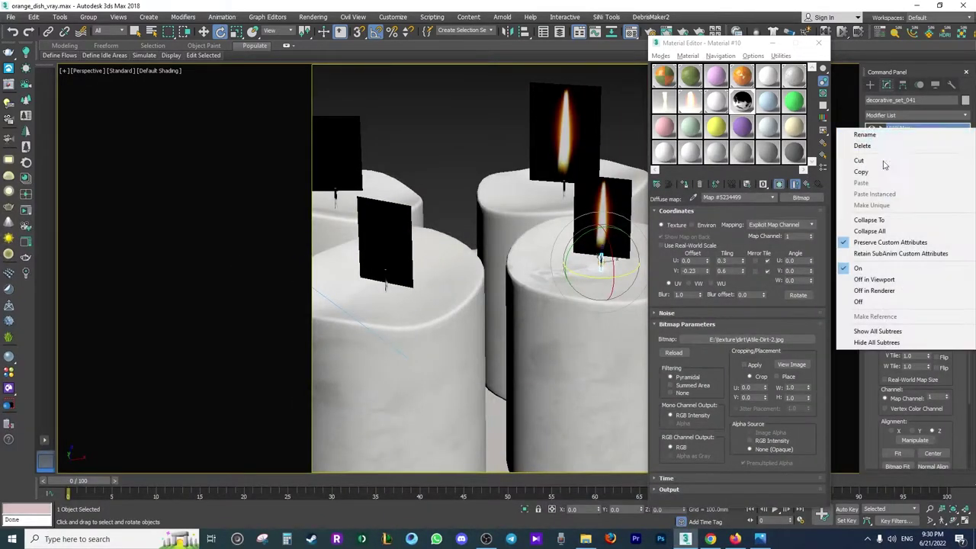
left_click(870, 167)
scroll(369, 255, "up", 5)
left_click(422, 328)
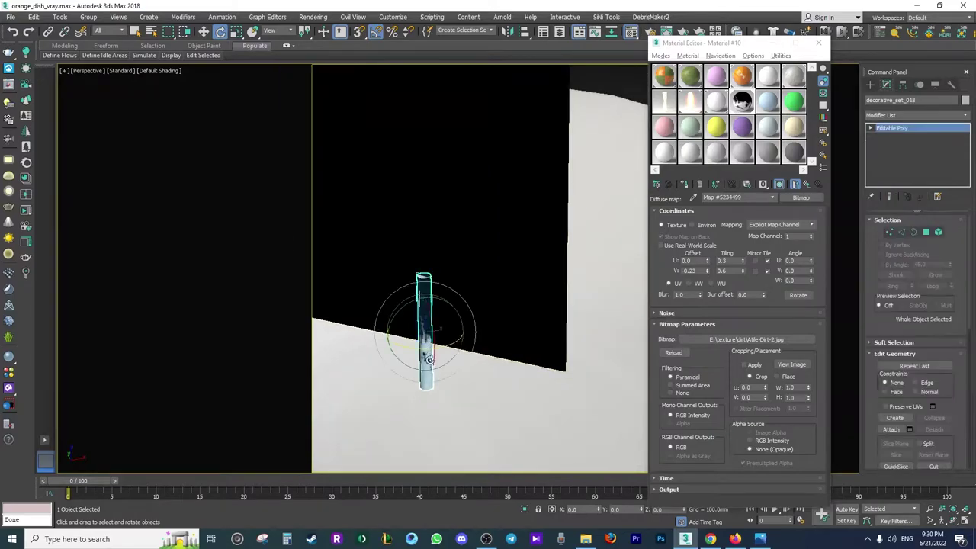
right_click(886, 147)
left_click(921, 164)
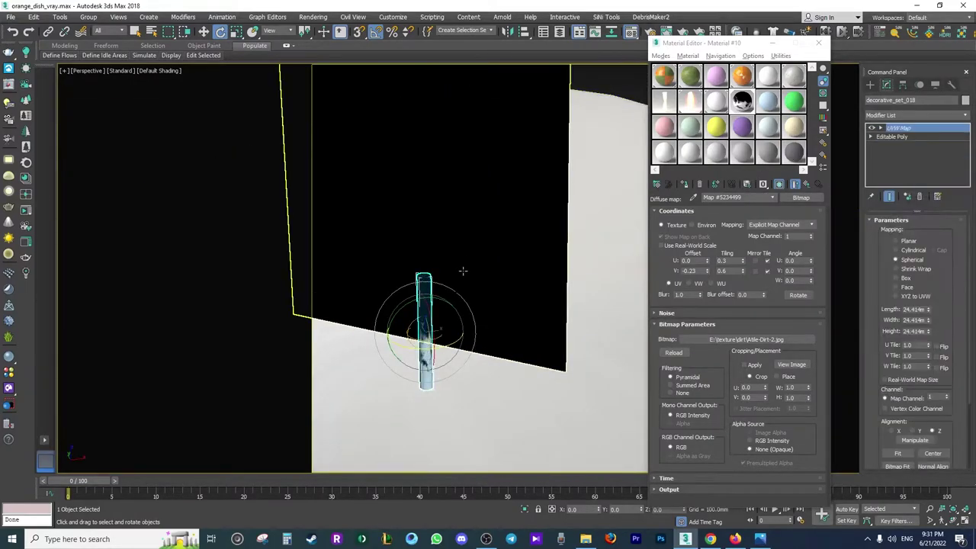
Paste the shared UVW Map onto the centre candle's wick and another flame
scroll(462, 272, "down", 5)
middle_click_drag(518, 207, 583, 288)
left_click(471, 225)
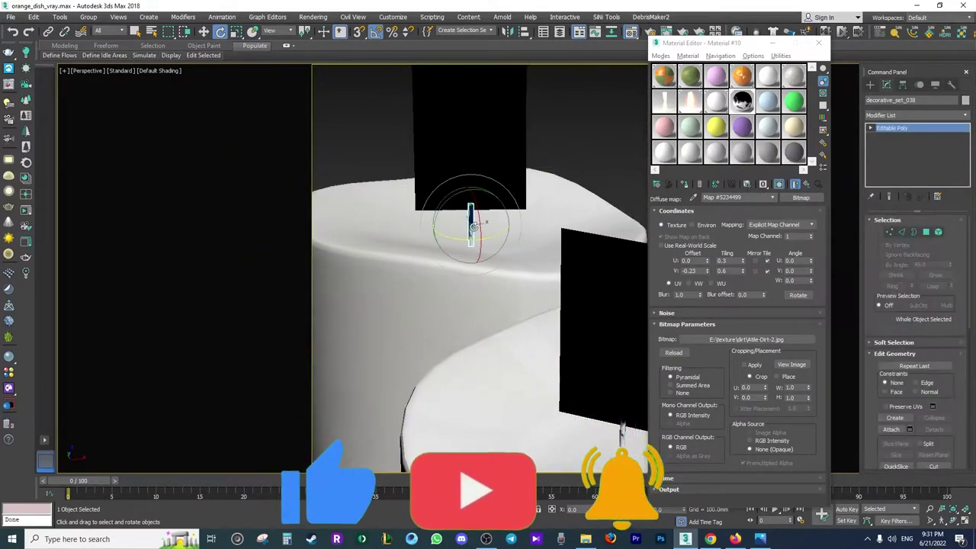
right_click(885, 152)
left_click(920, 167)
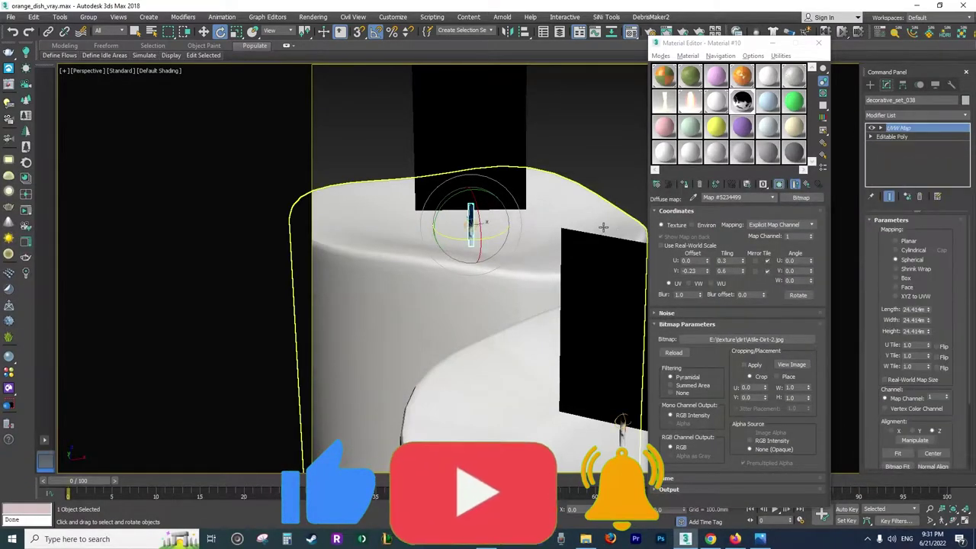
middle_click_drag(603, 227, 428, 229, "alt")
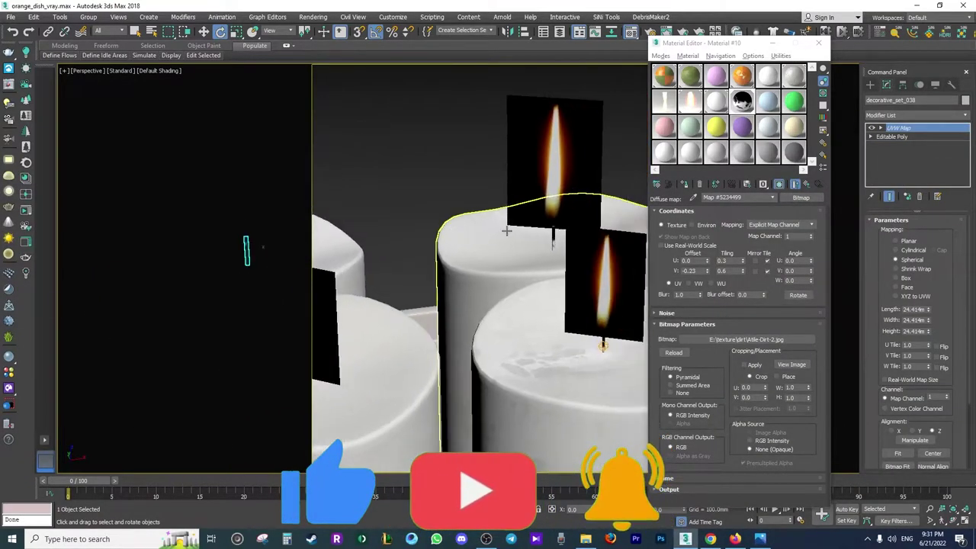
left_click(553, 232)
right_click(885, 149)
left_click(921, 167)
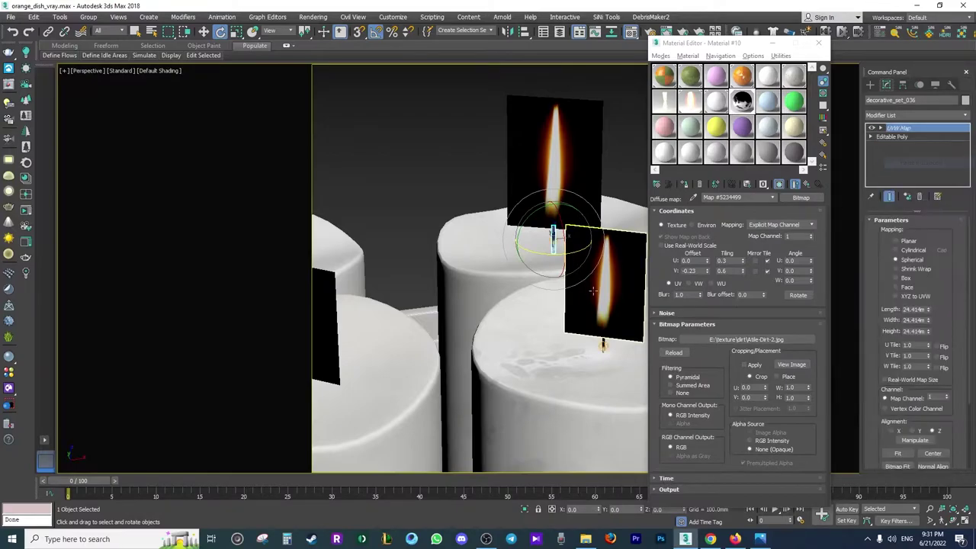
middle_click_drag(540, 294, 516, 284)
Render the PhysCamera001 view with V-Ray
key("c")
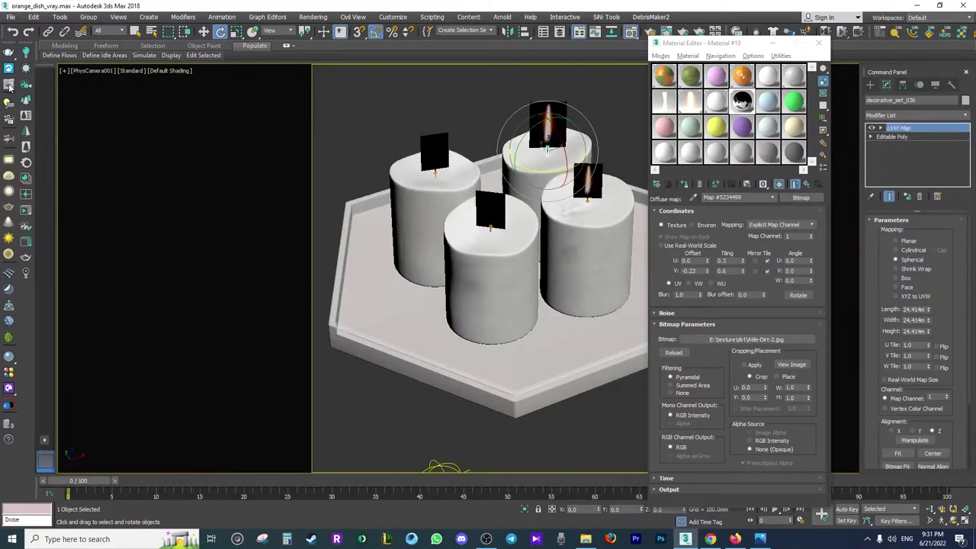
key("shift+q")
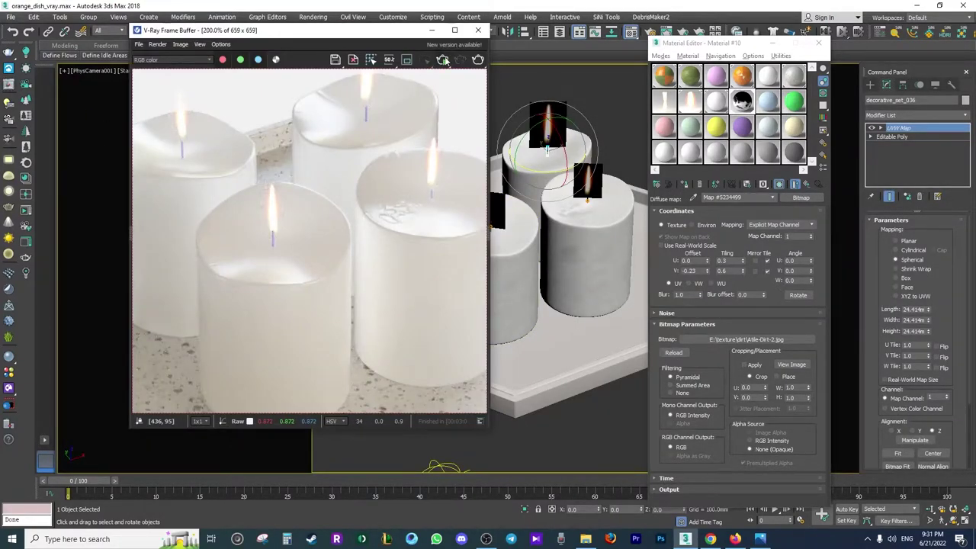
left_click(443, 60)
Open an enlarged Material #10 preview and set its reflection colour to grey 126
left_click(742, 101)
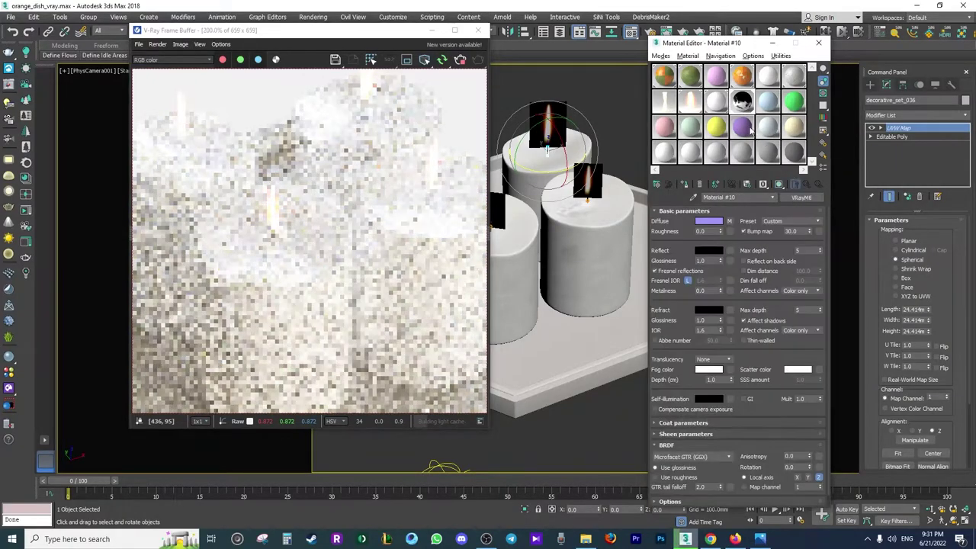
double_click(743, 105)
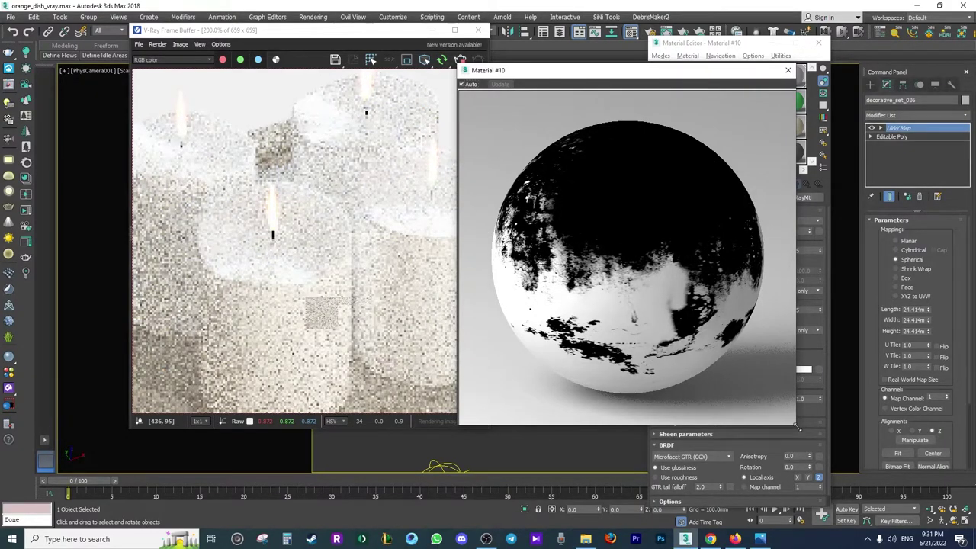
left_click_drag(799, 428, 700, 331)
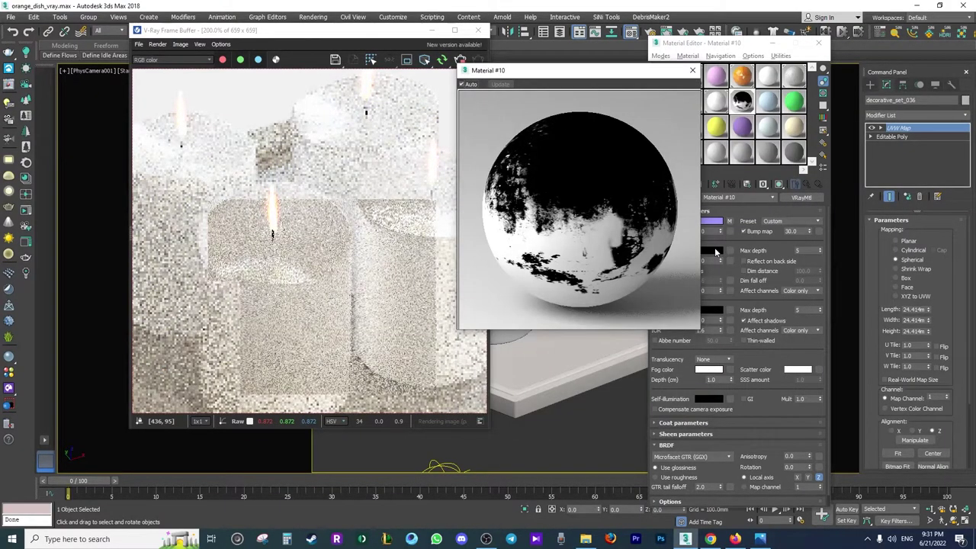
left_click(714, 251)
left_click_drag(325, 118, 358, 119)
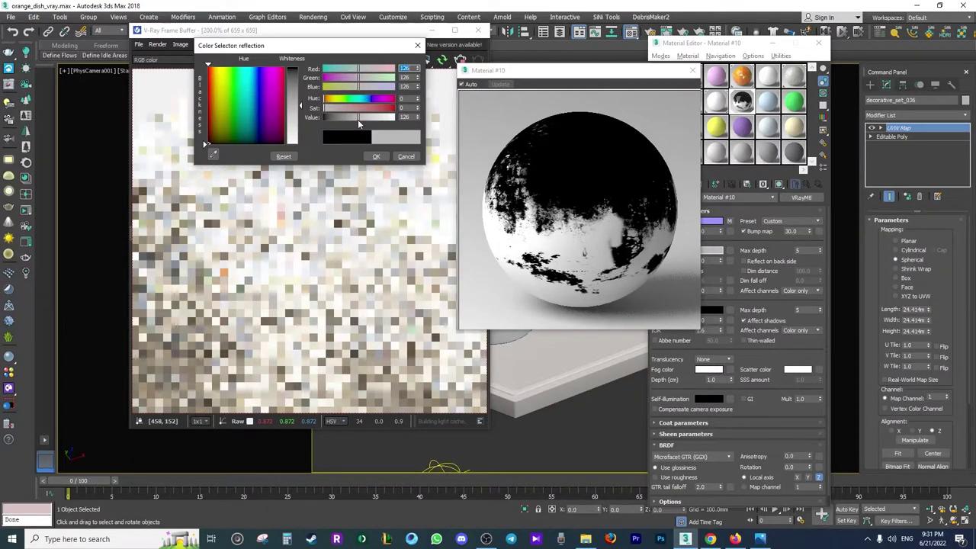
Confirm the grey 126 reflection colour and expand the Maps rollout
double_click(405, 117)
left_click(376, 156)
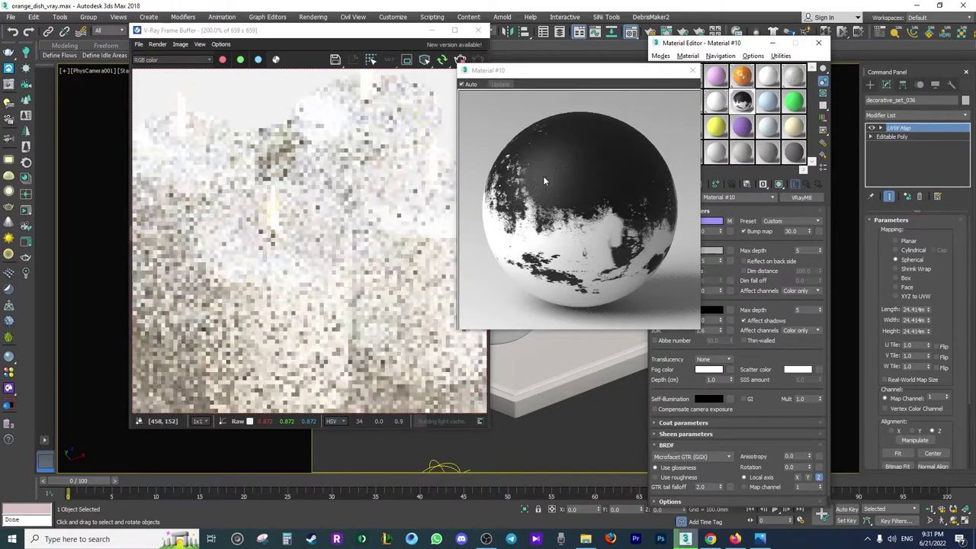
scroll(736, 343, "down", 1)
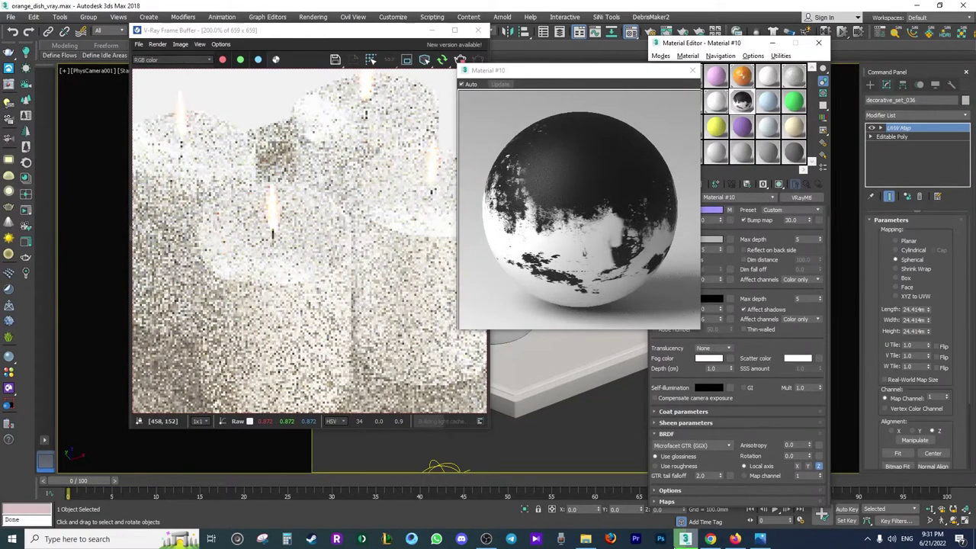
left_click(668, 501)
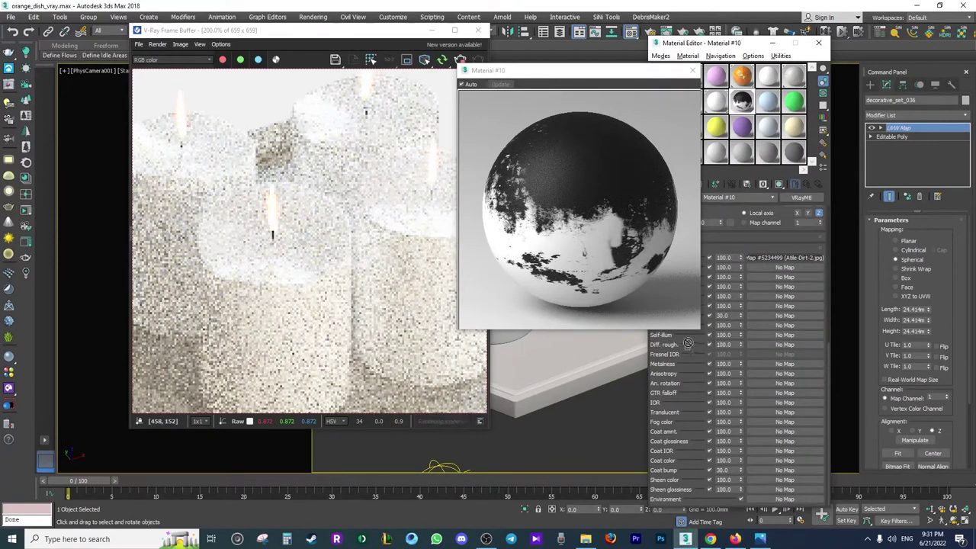
left_click_drag(625, 71, 552, 64)
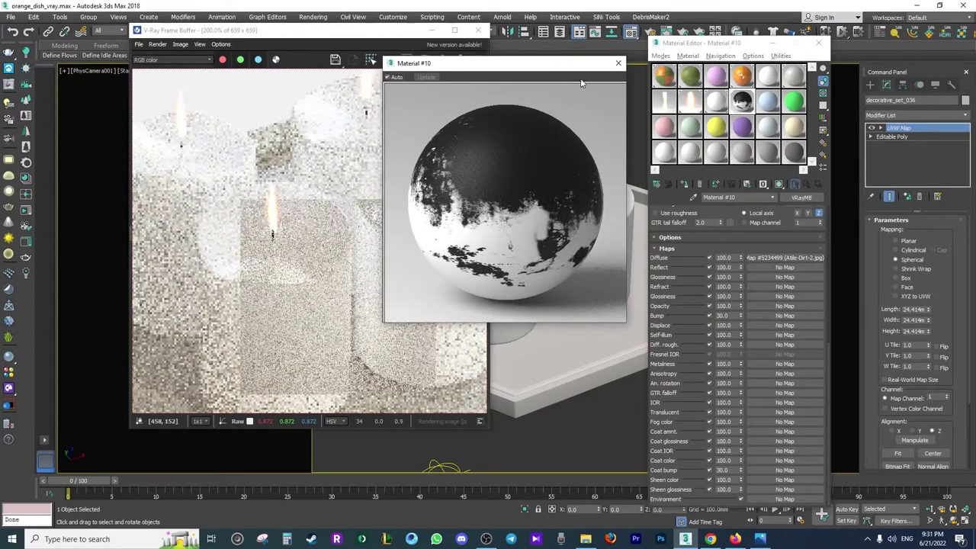
Instance the Atile-Dirt-2 diffuse map into Bump with amount 300
left_click_drag(722, 317, 752, 317)
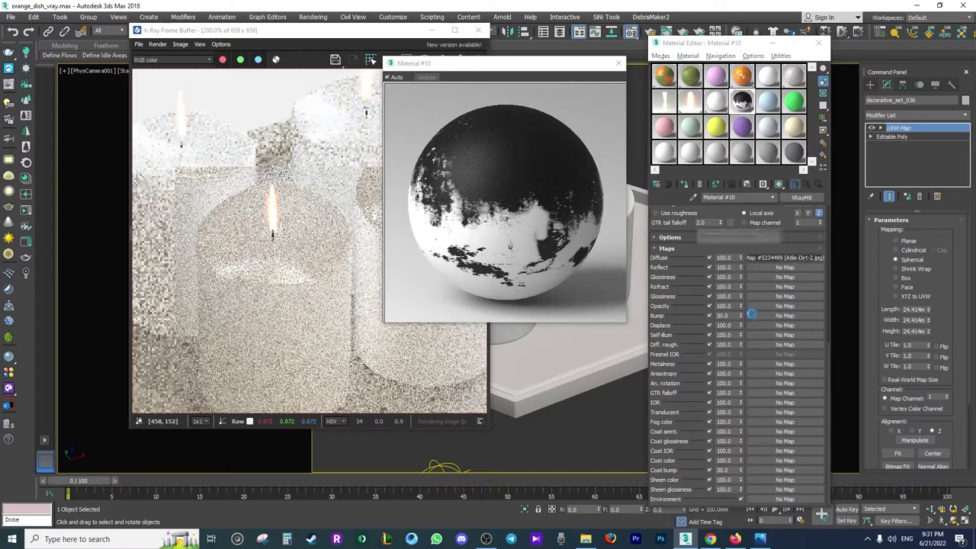
left_click(717, 305)
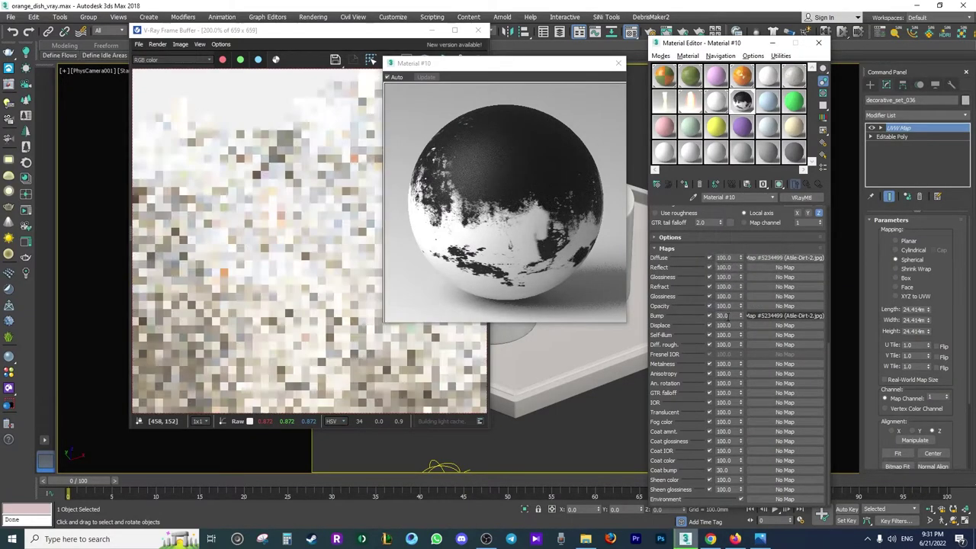
type("100")
key("Return")
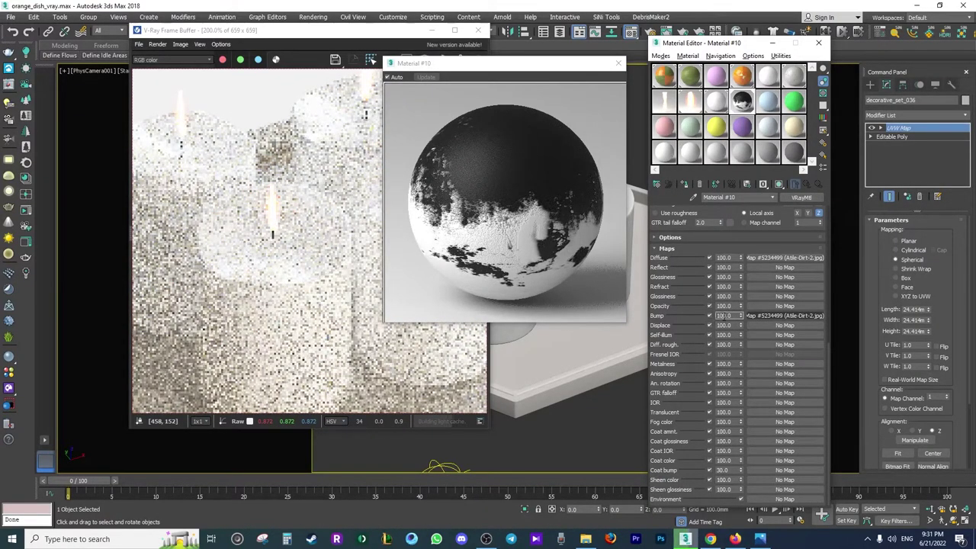
key("Return")
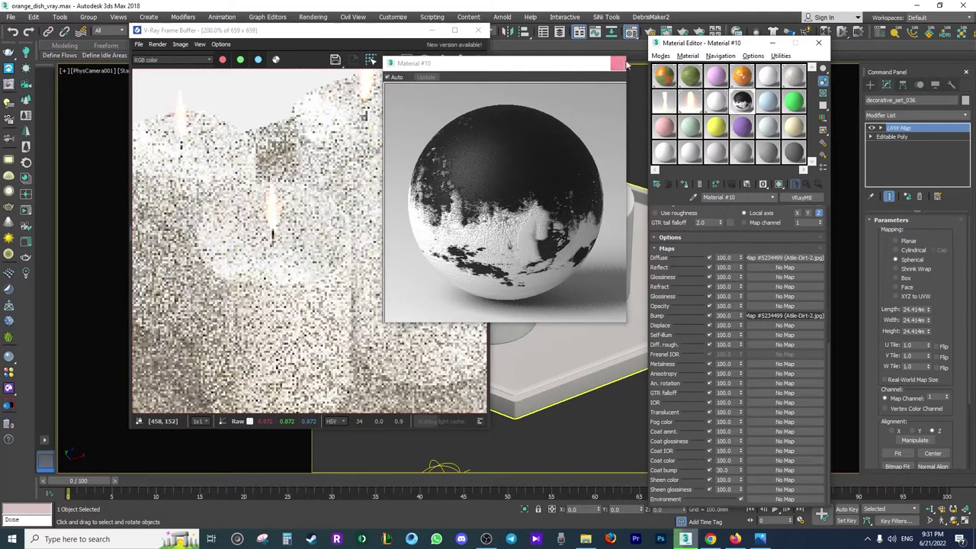
Close the material preview, re-render, and inspect a flame close-up
left_click(618, 63)
scroll(381, 190, "down", 2)
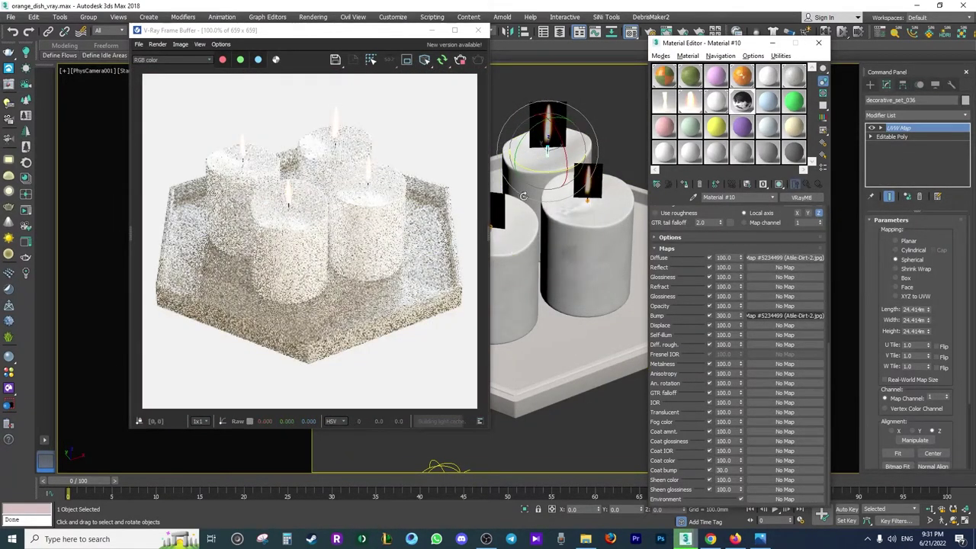
right_click(381, 191)
left_click(385, 193)
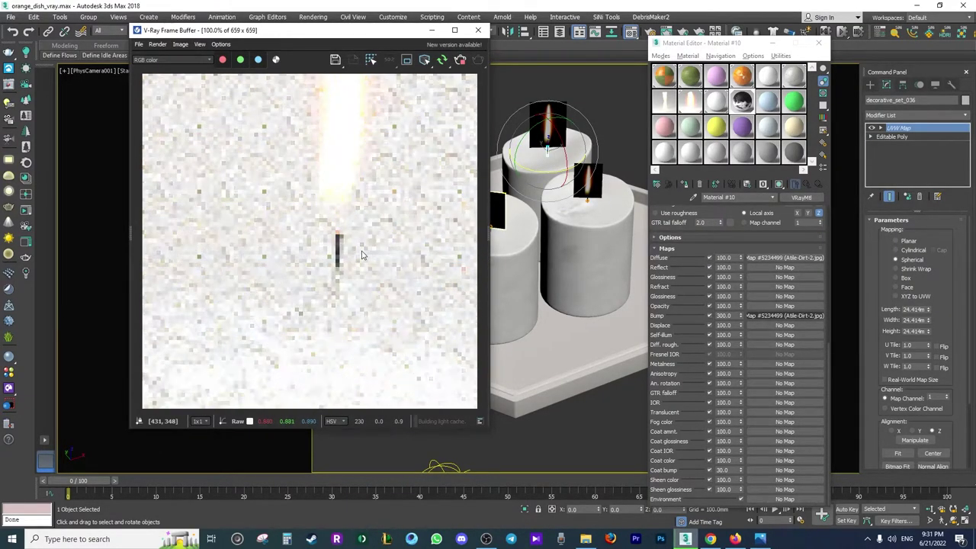
middle_click_drag(363, 255, 341, 279)
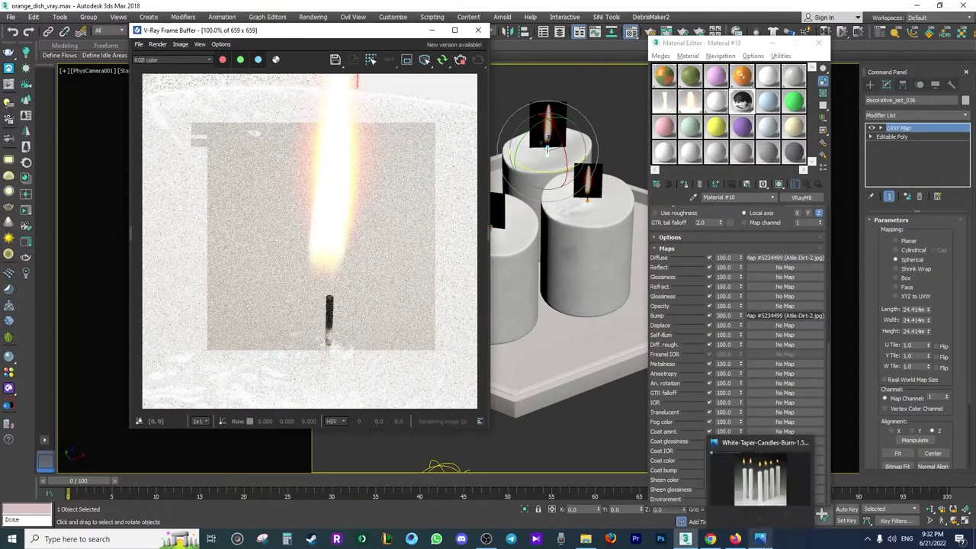
Compare with the taper-candle reference photo and start the final 1855×1855 render
left_click(760, 540)
left_click(760, 540)
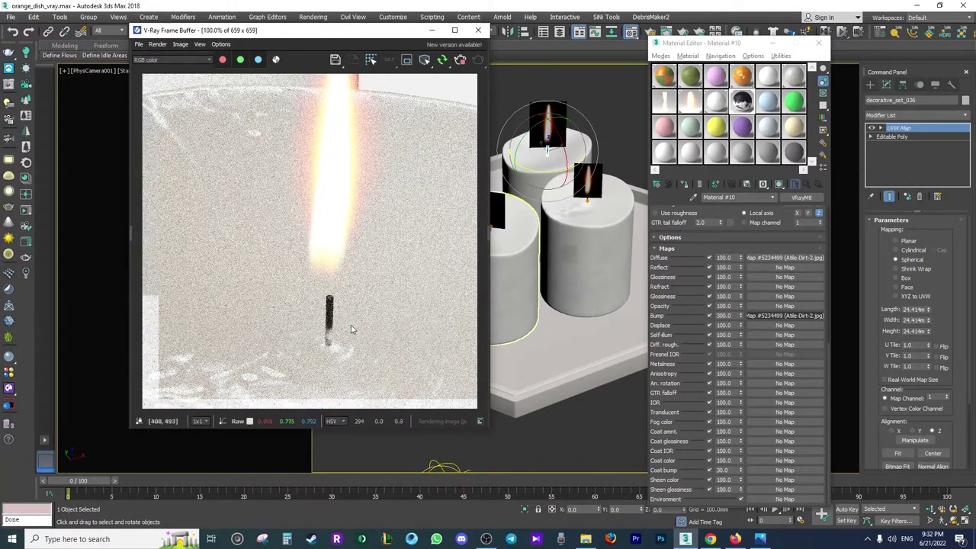
right_click(343, 217)
left_click(360, 221)
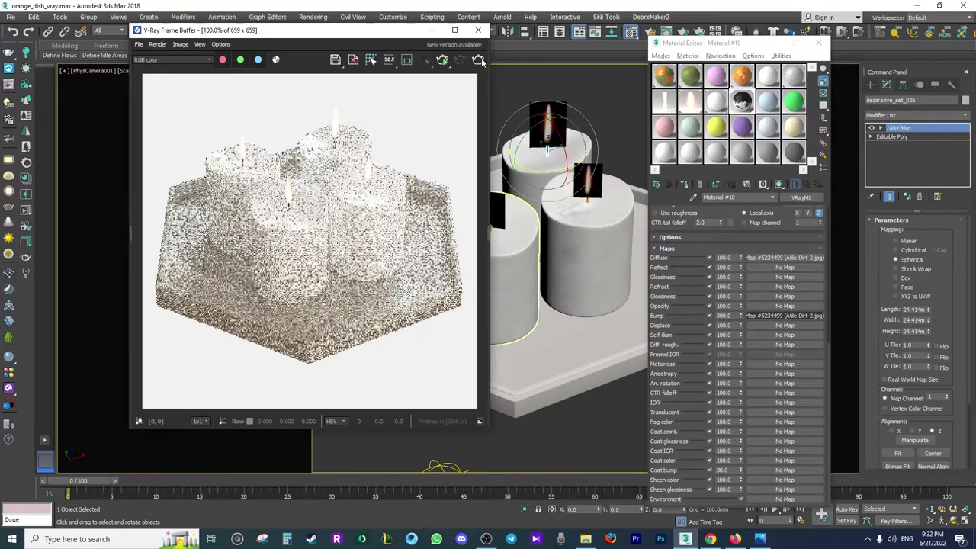
left_click(479, 59)
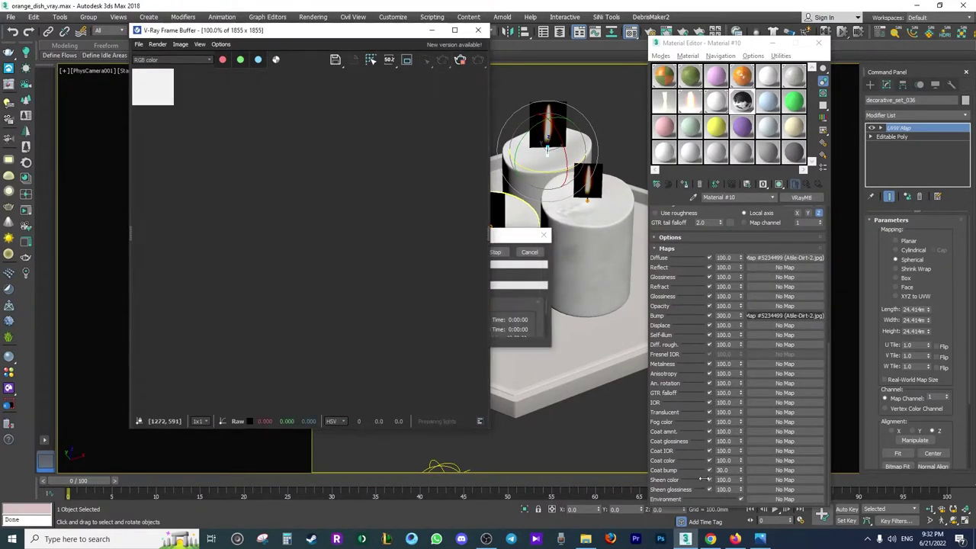
Zoom in and out of the finished 600 × 600 candle render in the V-Ray Frame Buffer to inspect it
scroll(352, 265, "down", 3)
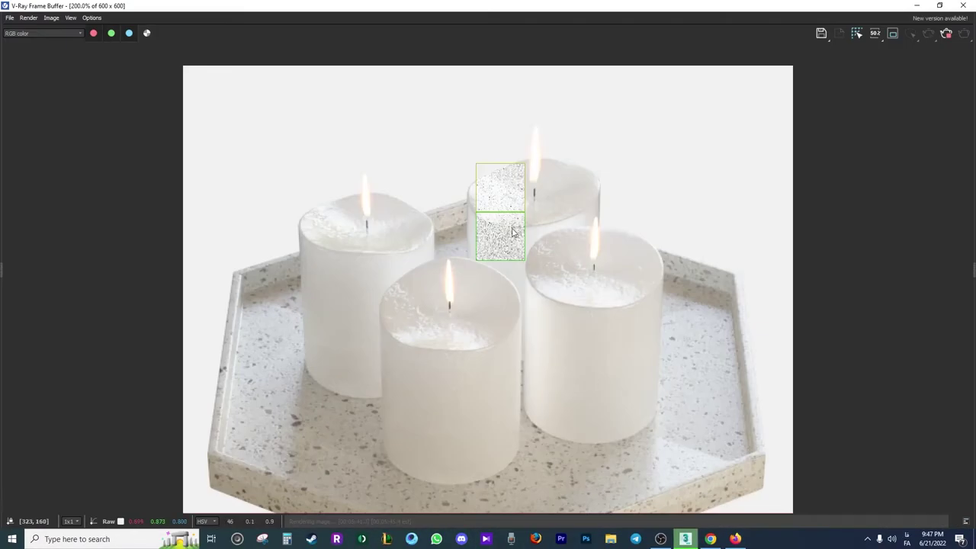
scroll(530, 203, "down", 1)
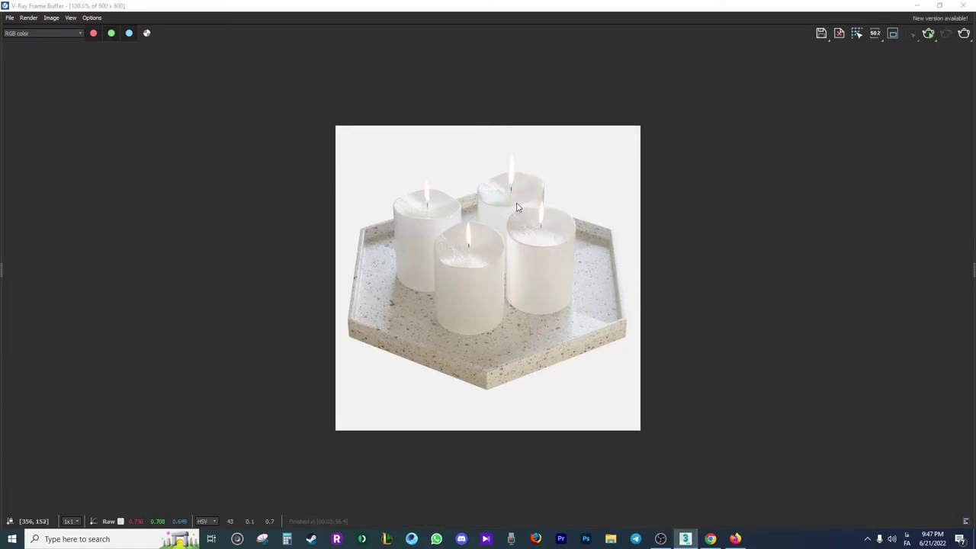
scroll(516, 207, "up", 1)
scroll(479, 302, "up", 1)
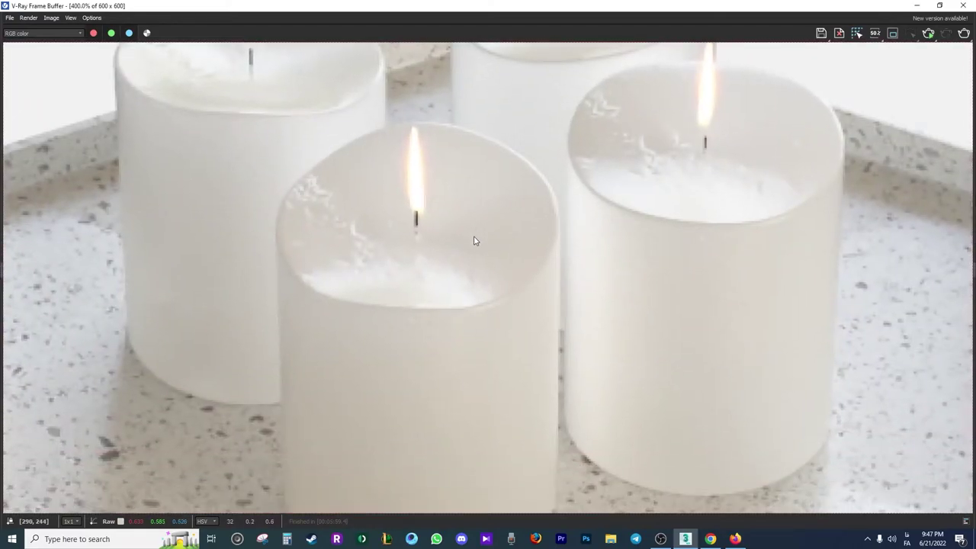
scroll(473, 241, "down", 1)
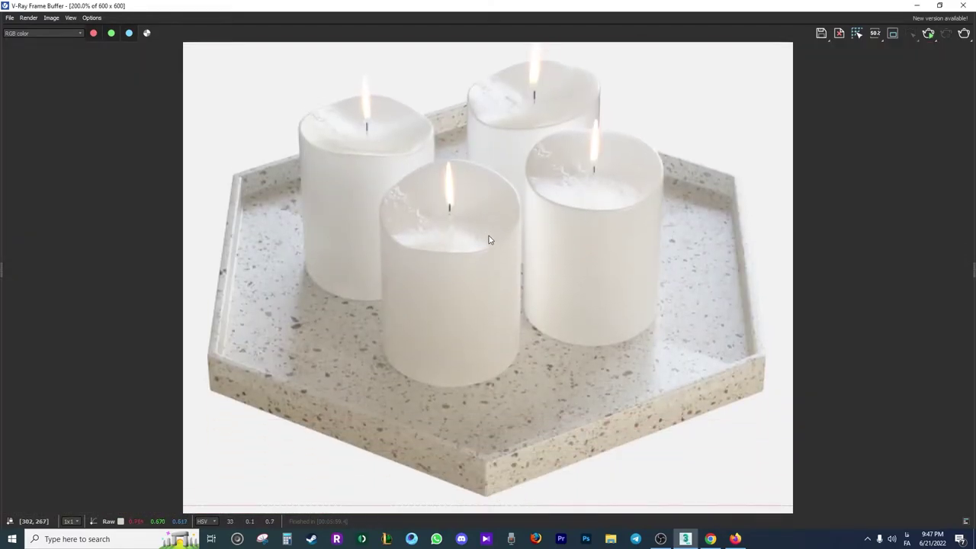